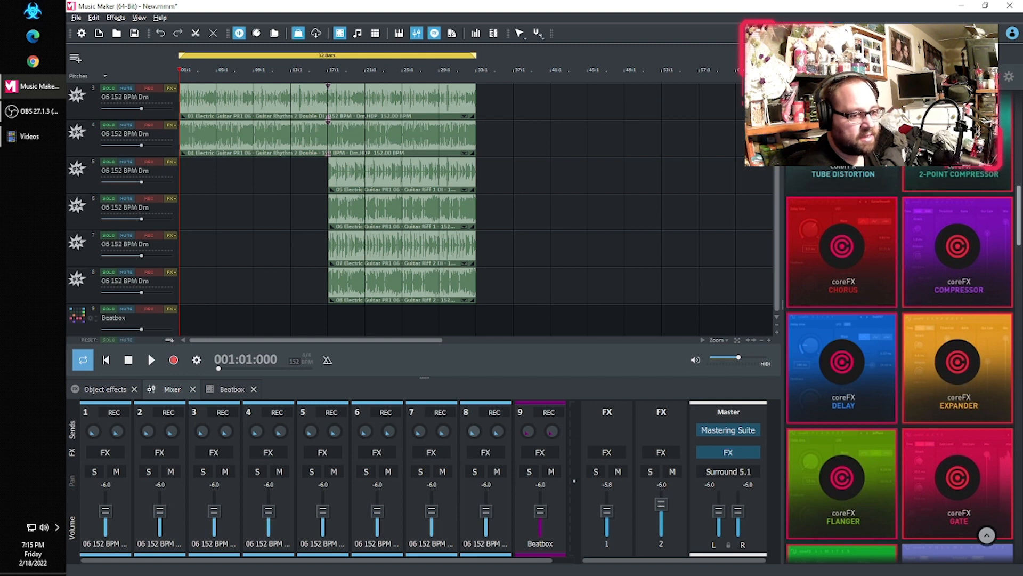
Play the guitar arrangement from the beginning to hear it without send effects, stopping playback after each listen
key("space")
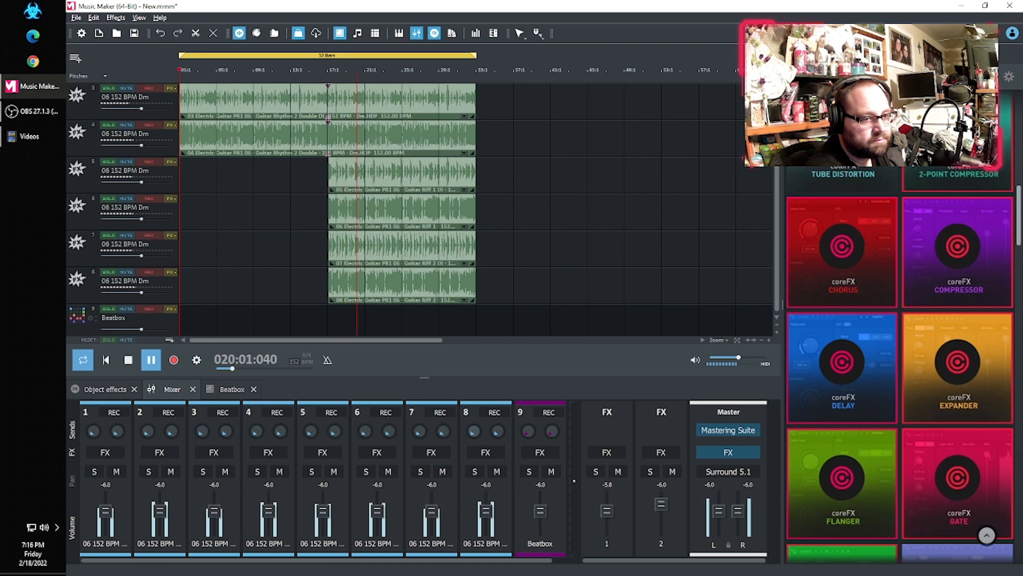
left_click(128, 359)
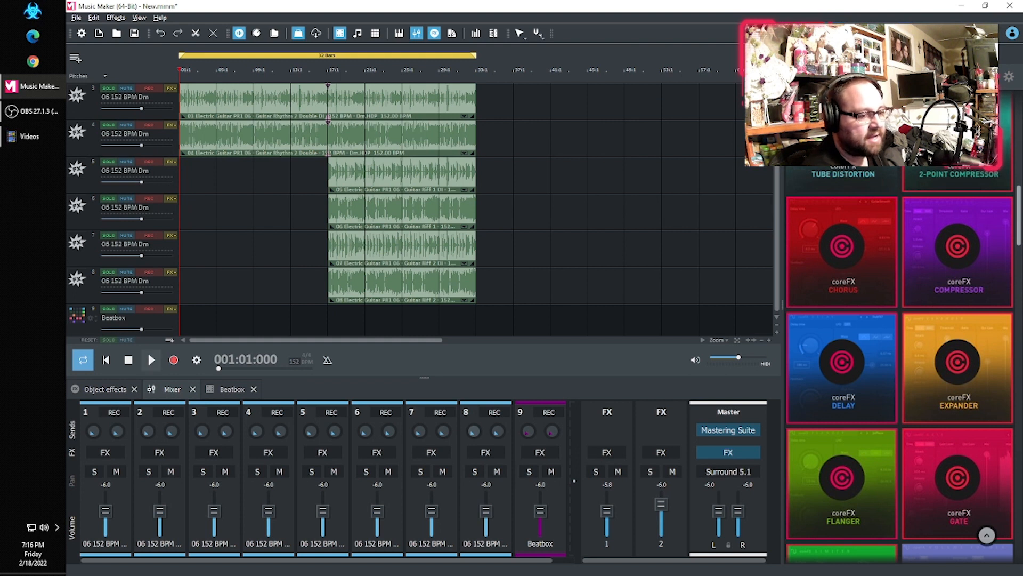
left_click(151, 361)
left_click(128, 360)
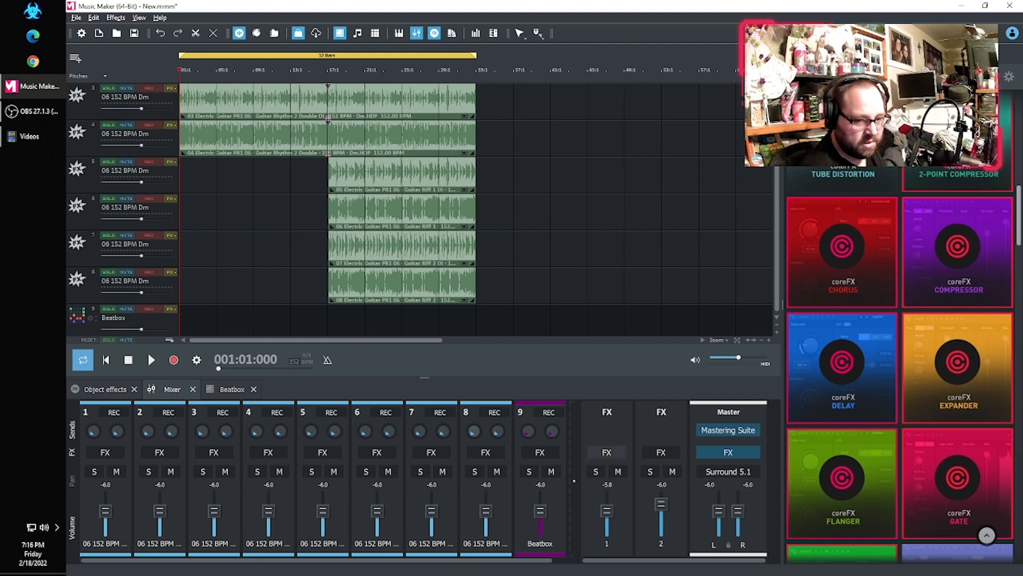
Add the NoiseAsh Audio Vocal Finalizer (VST3) plug-in to the FX 1 bus and close its window
left_click(607, 452)
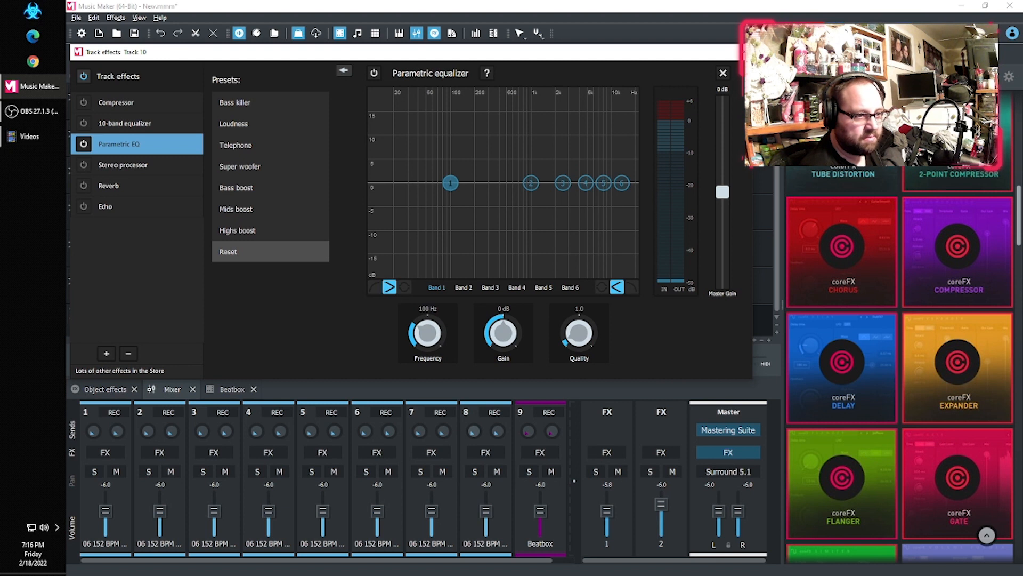
left_click(106, 353)
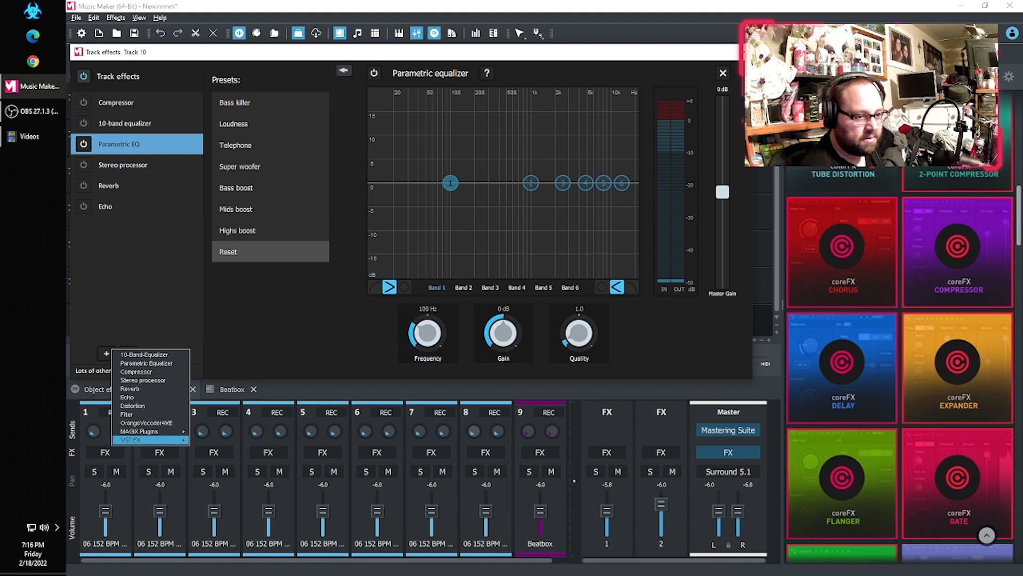
mouse_move(149, 440)
mouse_move(216, 448)
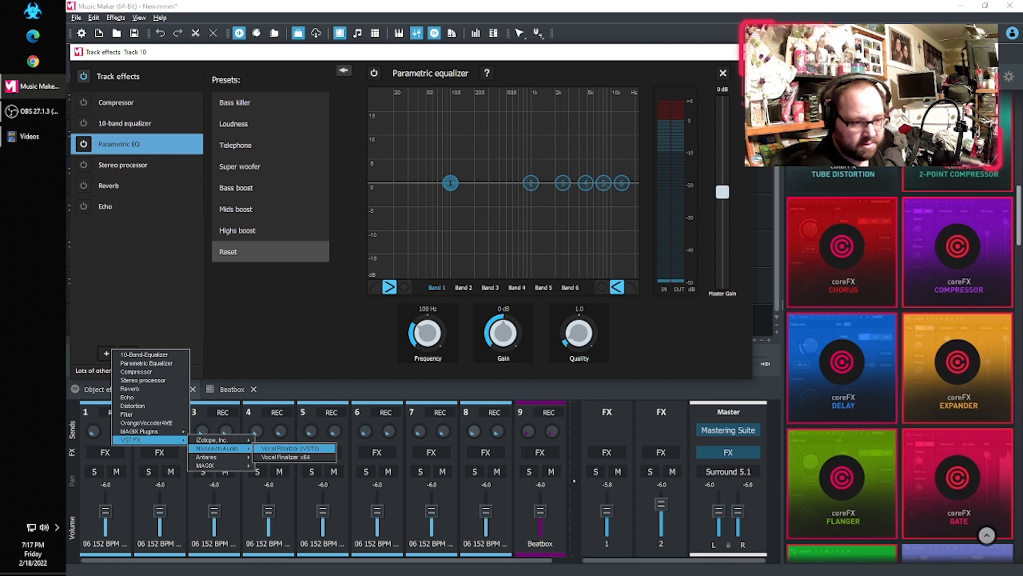
left_click(295, 448)
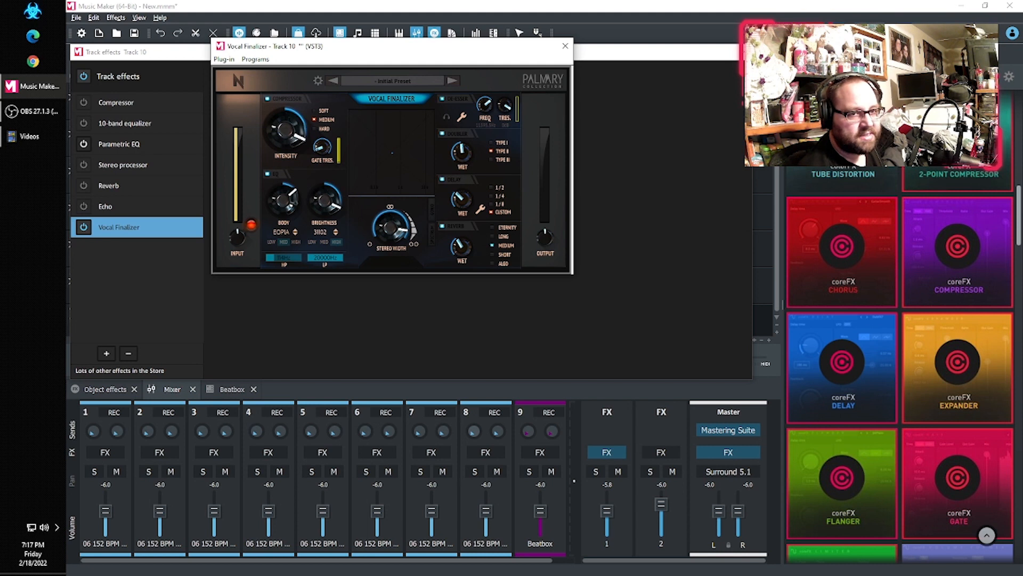
left_click(565, 46)
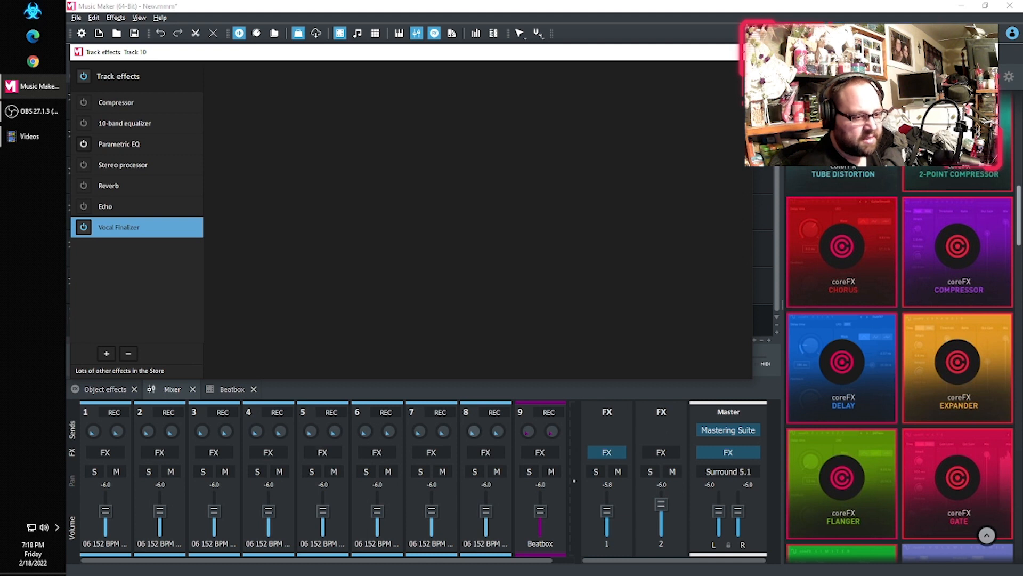
Raise the first send on mixer tracks 1 through 8 to route the guitars into the FX 1 bus
left_click_drag(93, 431, 93, 408)
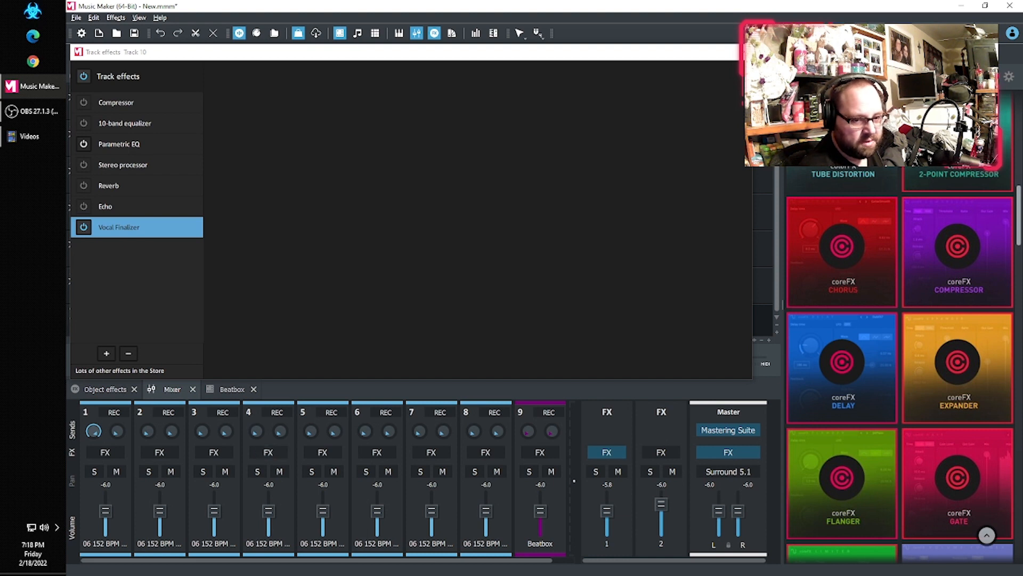
left_click_drag(147, 430, 147, 414)
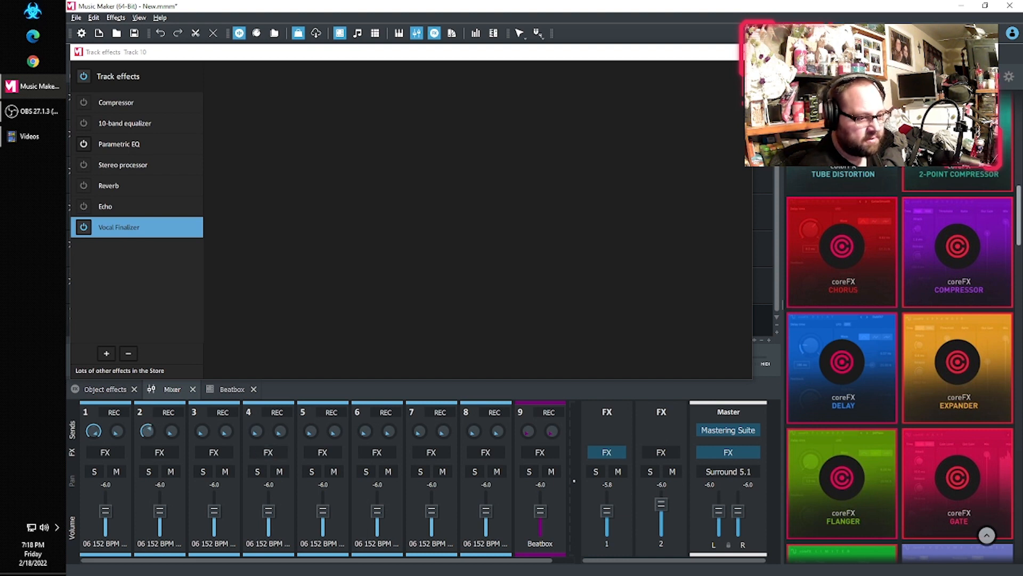
left_click_drag(202, 430, 202, 403)
left_click_drag(257, 431, 365, 407)
left_click_drag(419, 430, 420, 405)
left_click_drag(473, 430, 473, 419)
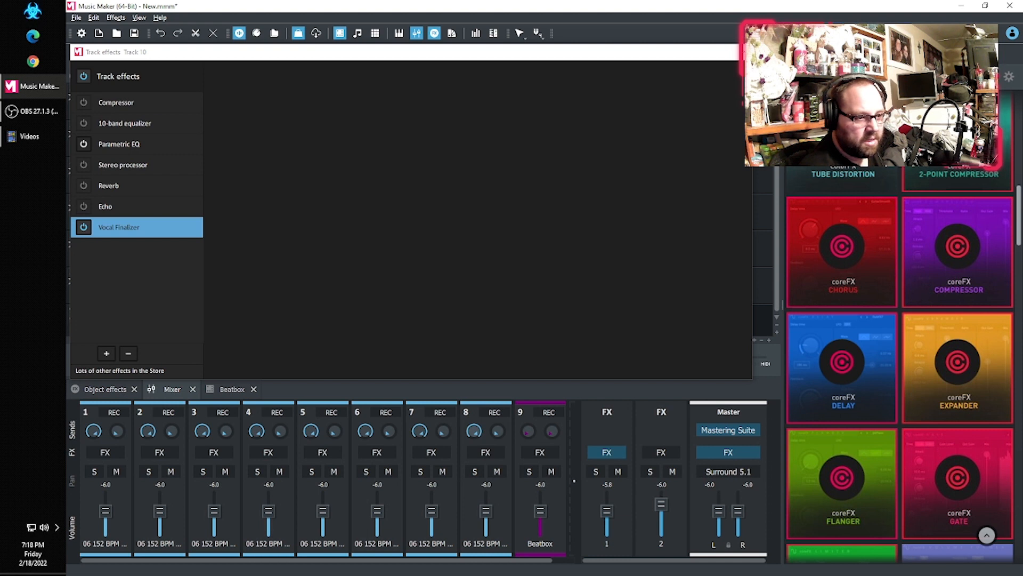
Move the track effects window aside and audition the guitars through the open Vocal Finalizer
left_click_drag(362, 58, 528, 64)
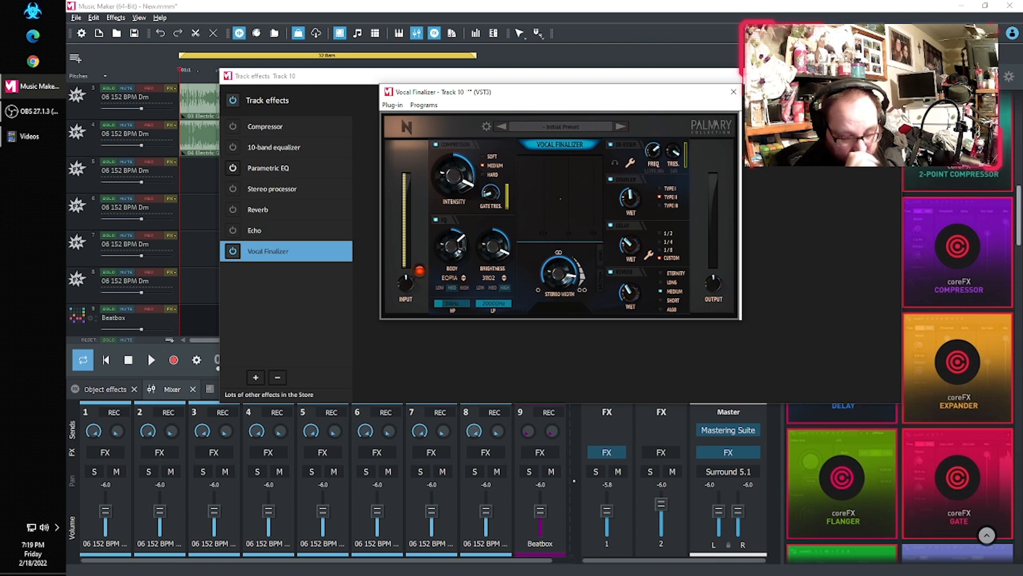
key("space")
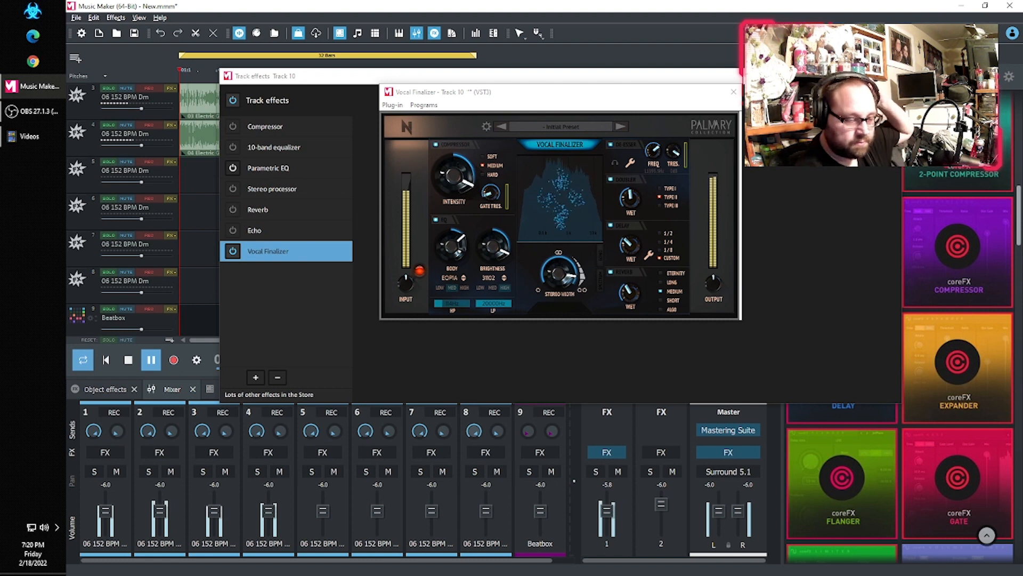
key("space")
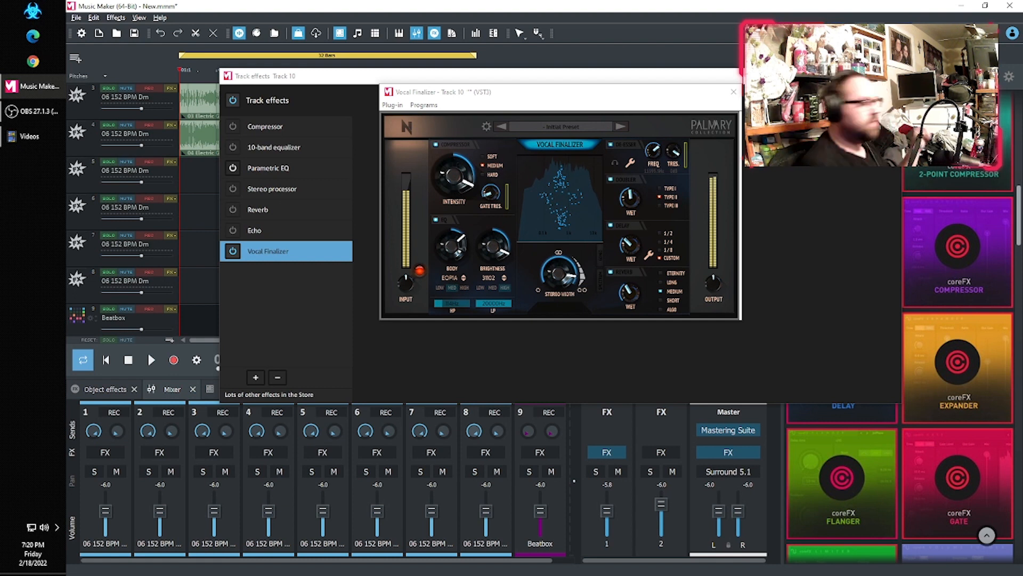
Set the Vocal Finalizer's compressor to Hard, adjust its gate threshold, and briefly play the mix to check the sound
left_click_drag(454, 177, 491, 191)
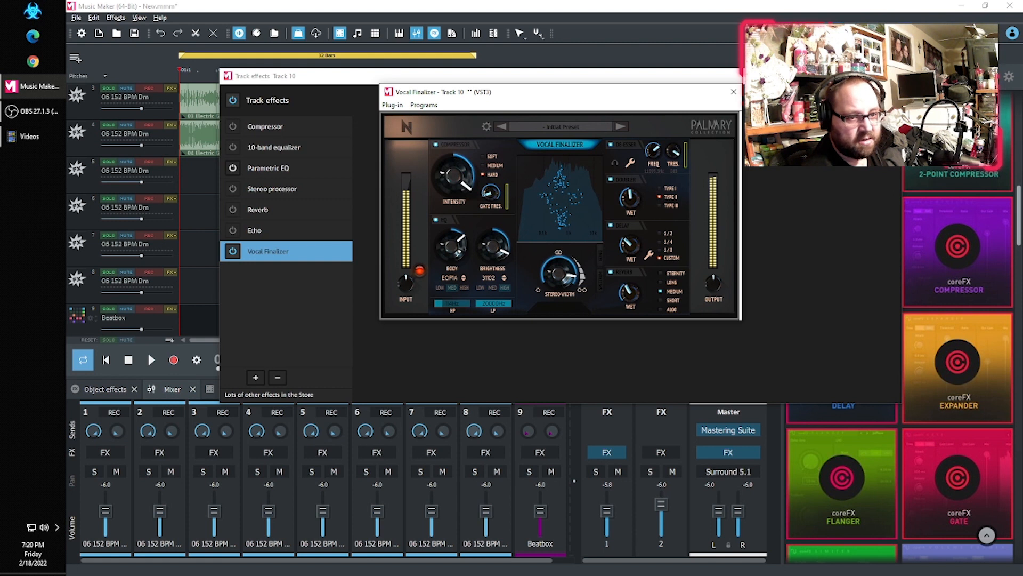
left_click_drag(491, 192, 491, 157)
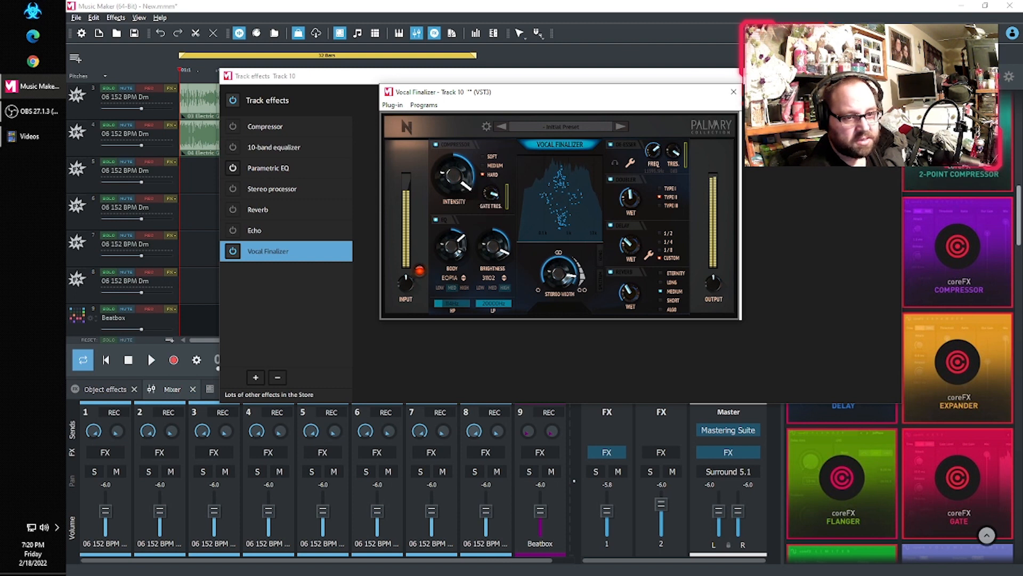
mouse_move(491, 192)
left_mouse_down()
mouse_move(491, 221)
mouse_move(490, 204)
left_mouse_up()
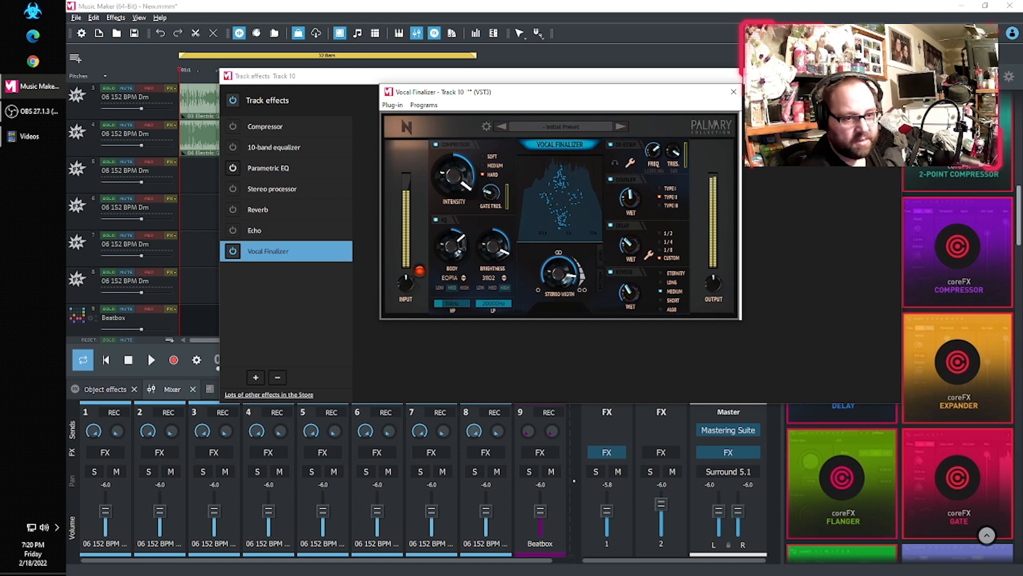
left_click(152, 360)
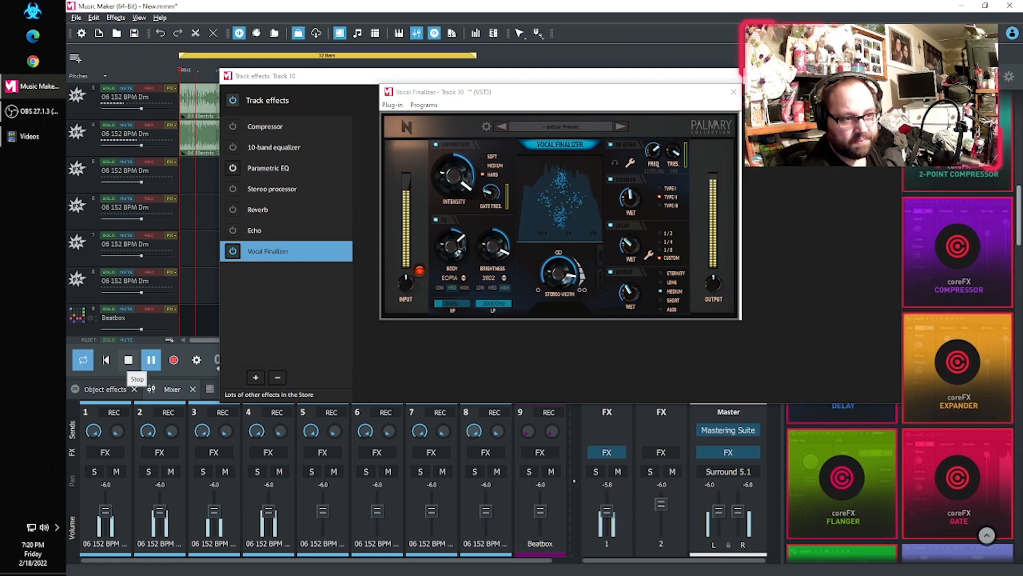
left_click(127, 360)
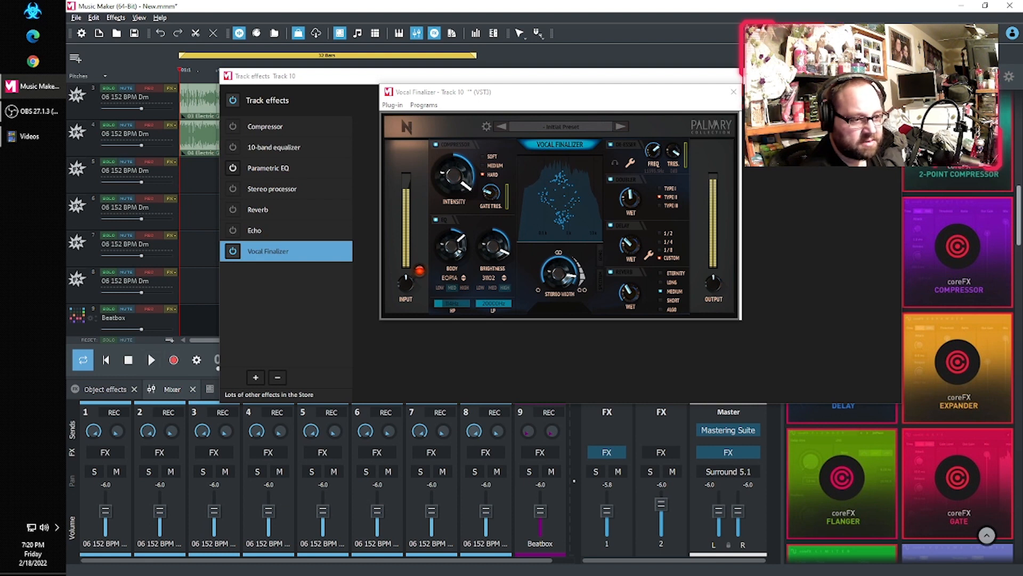
Set the Vocal Finalizer's doubler to Type III and adjust its wet level and the EQ's Body during playback
key("space")
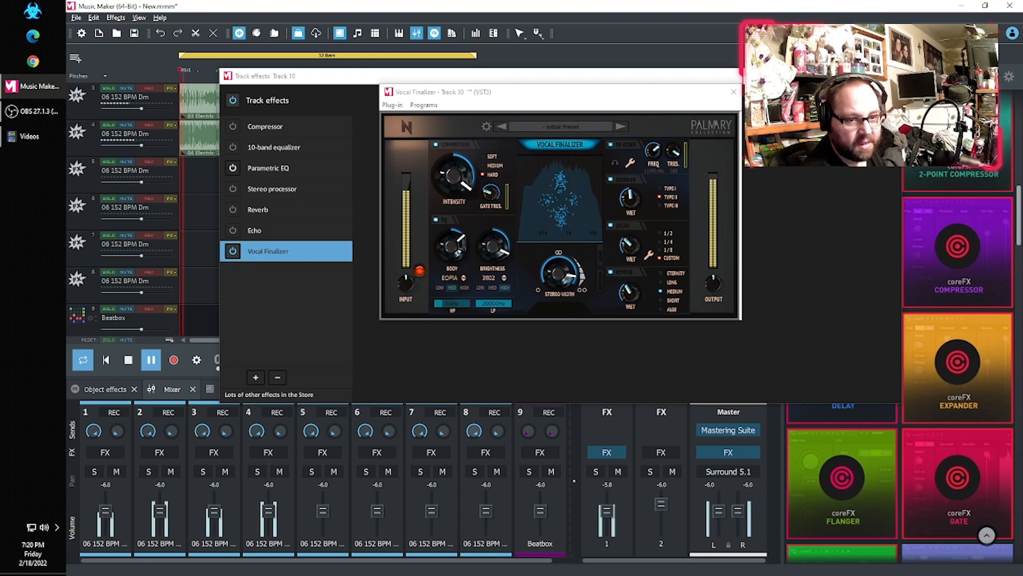
left_click(659, 206)
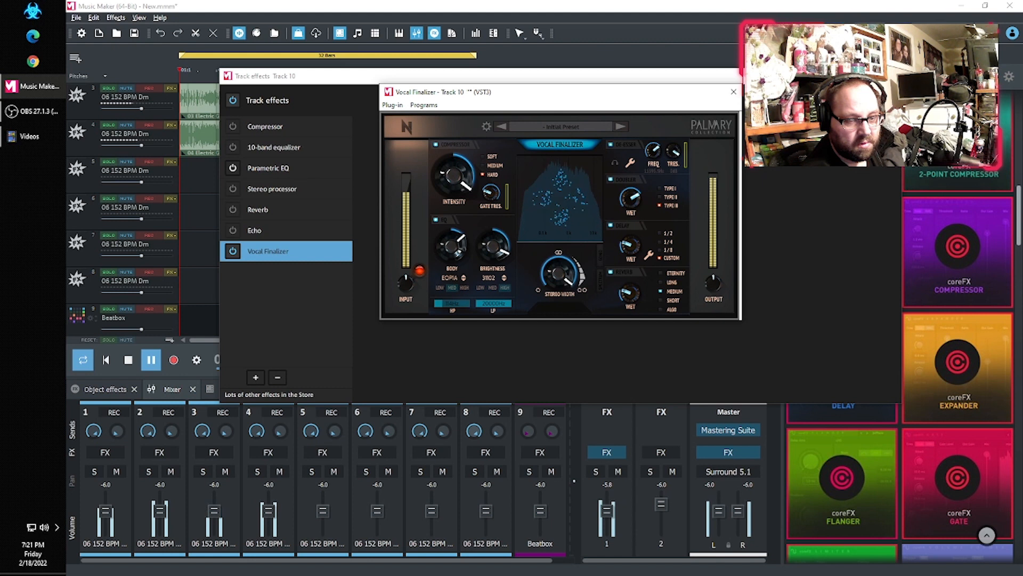
left_click_drag(452, 245, 452, 243)
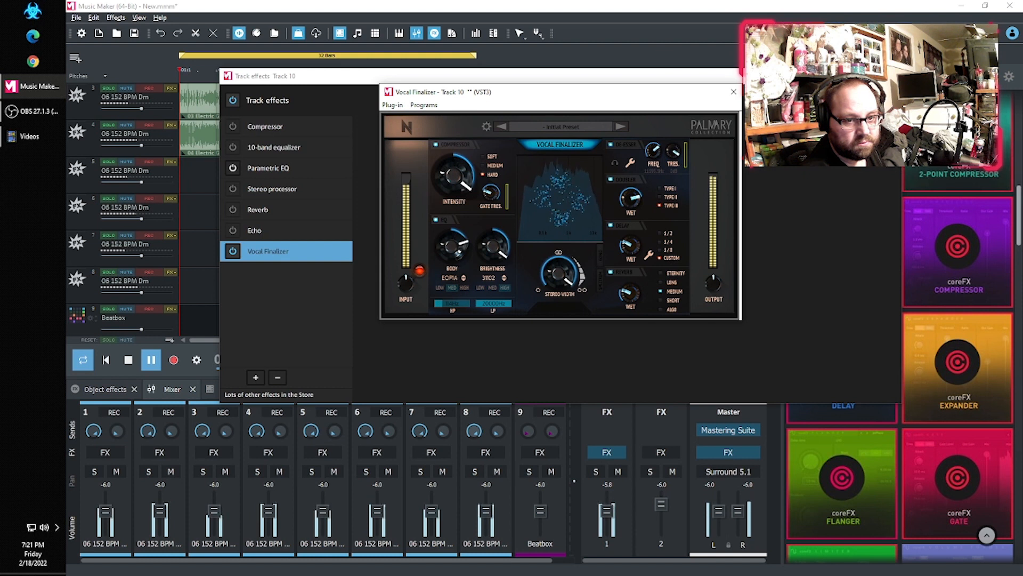
key("space")
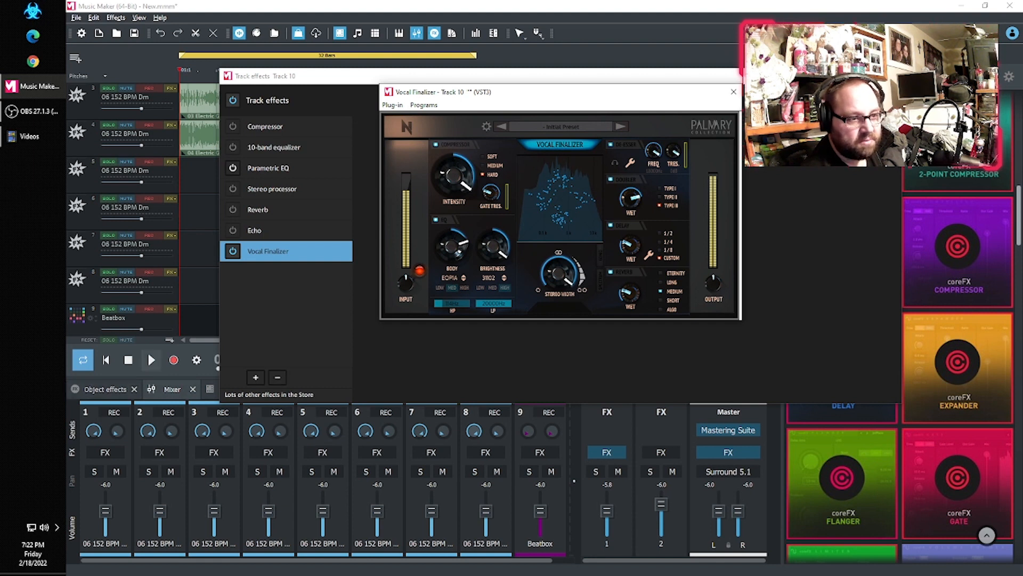
key("space")
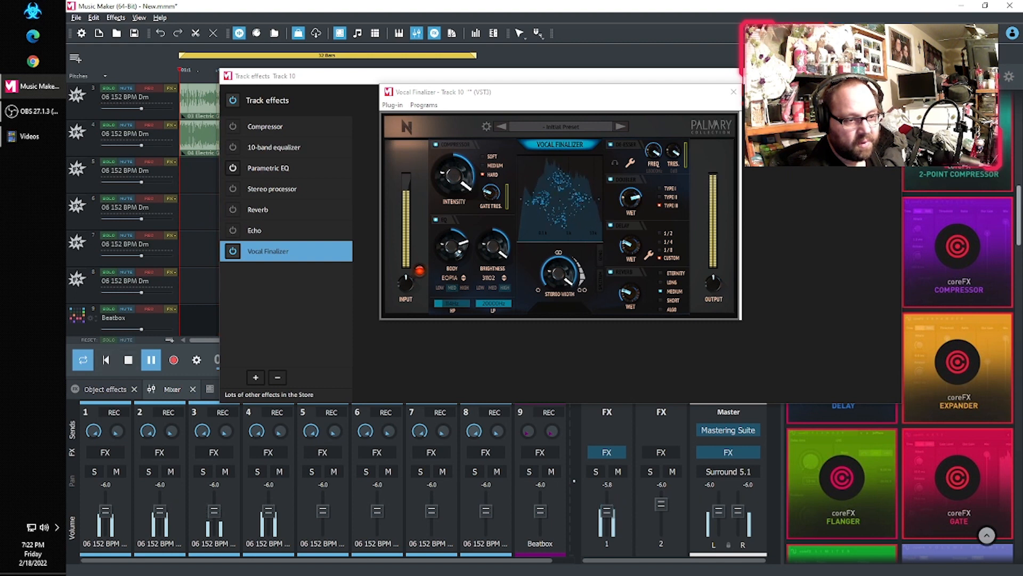
key("space")
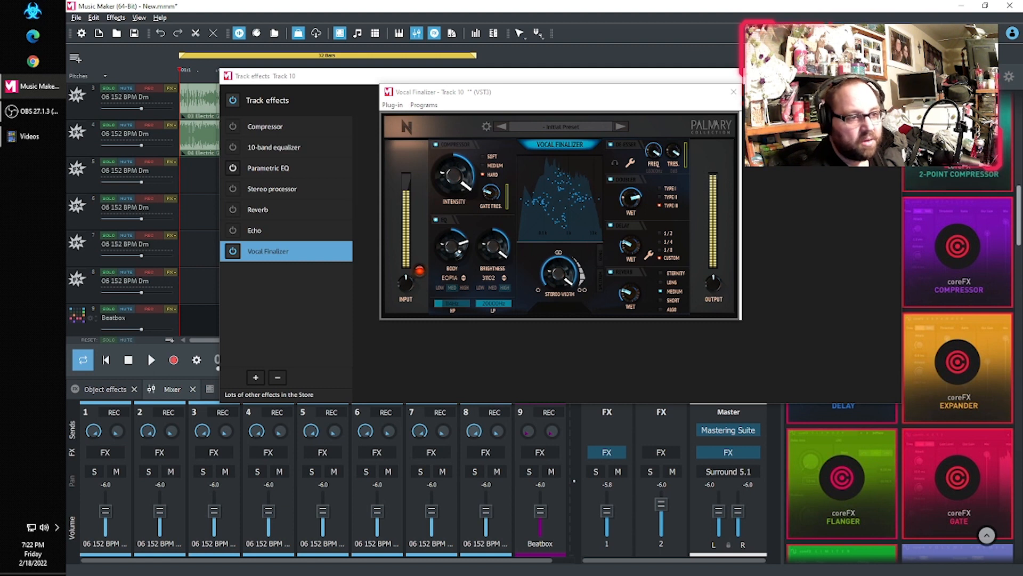
Raise the compressor's gate threshold in the Vocal Finalizer and fine-tune it during playback
left_click_drag(491, 192, 491, 181)
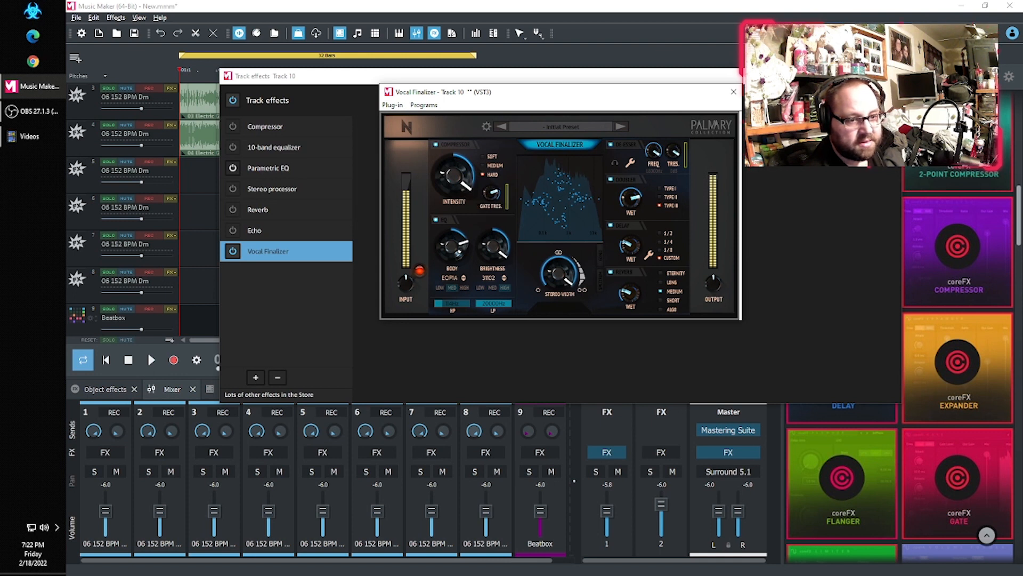
left_click(151, 360)
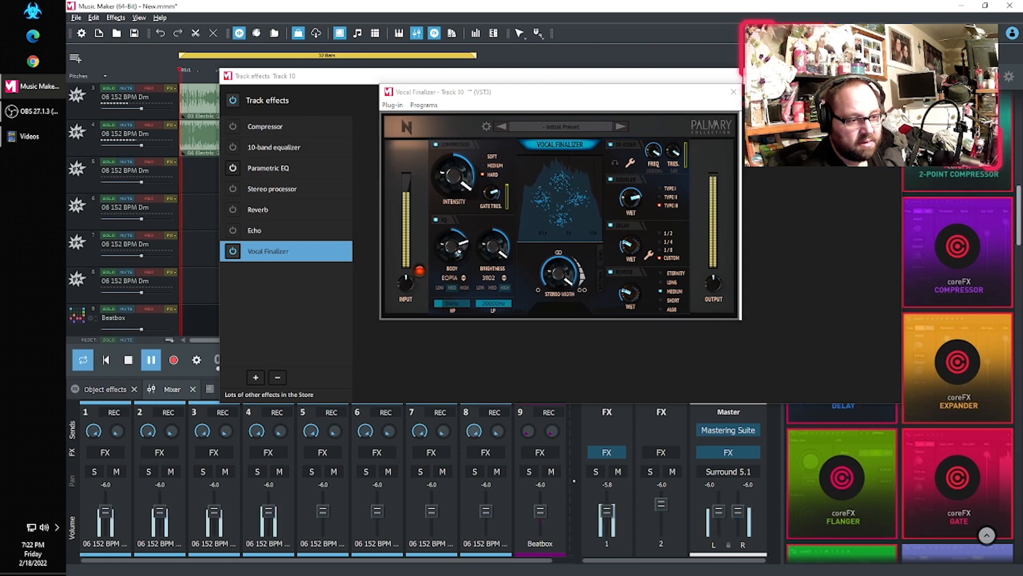
left_click_drag(491, 193, 491, 189)
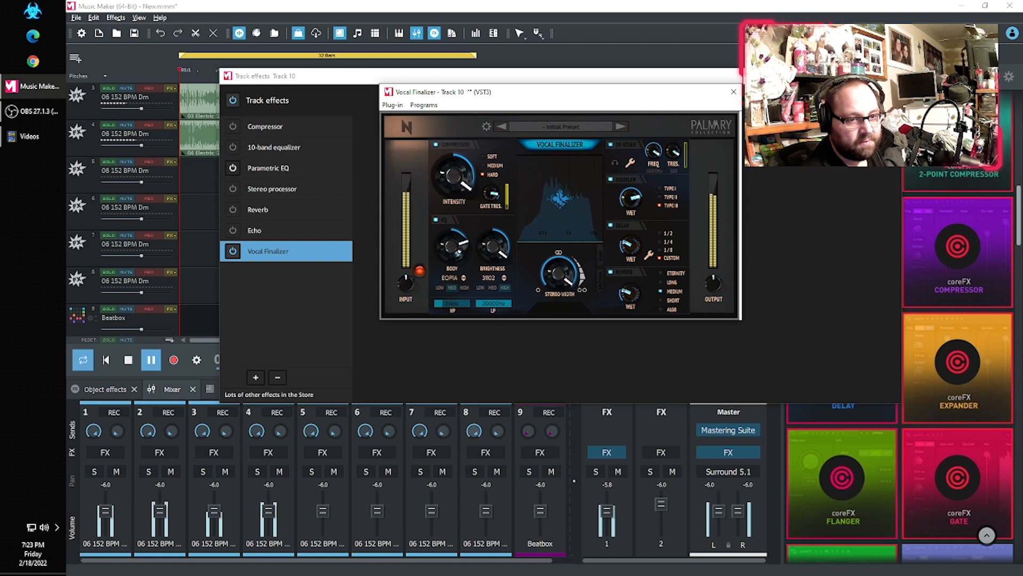
left_click_drag(491, 193, 491, 196)
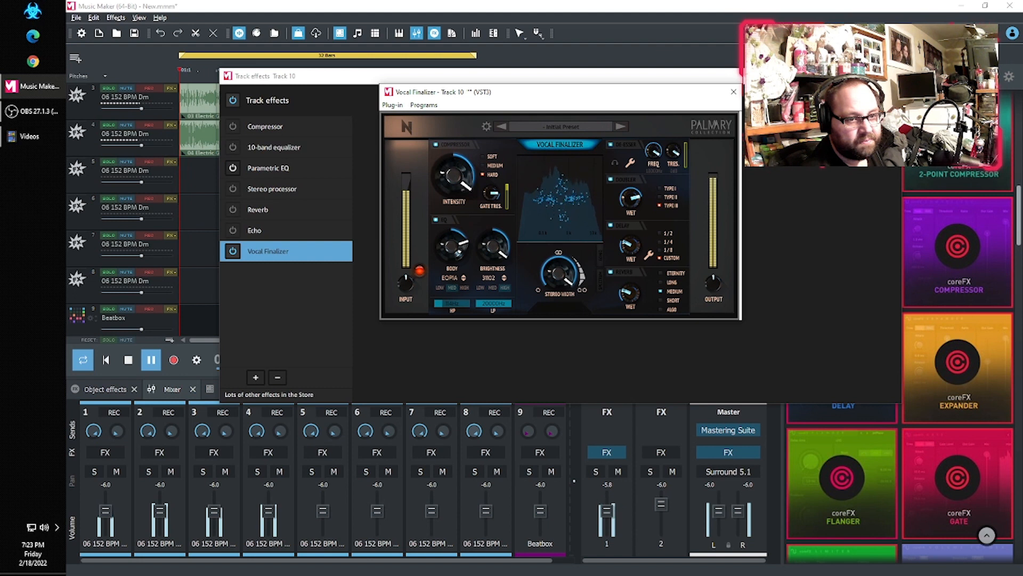
left_click_drag(491, 196, 491, 193)
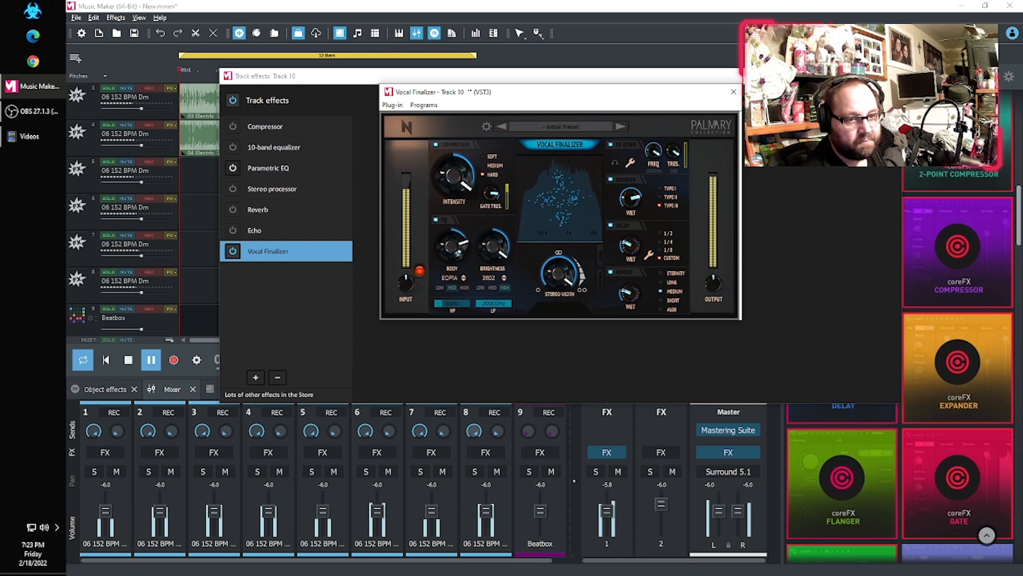
left_click(128, 359)
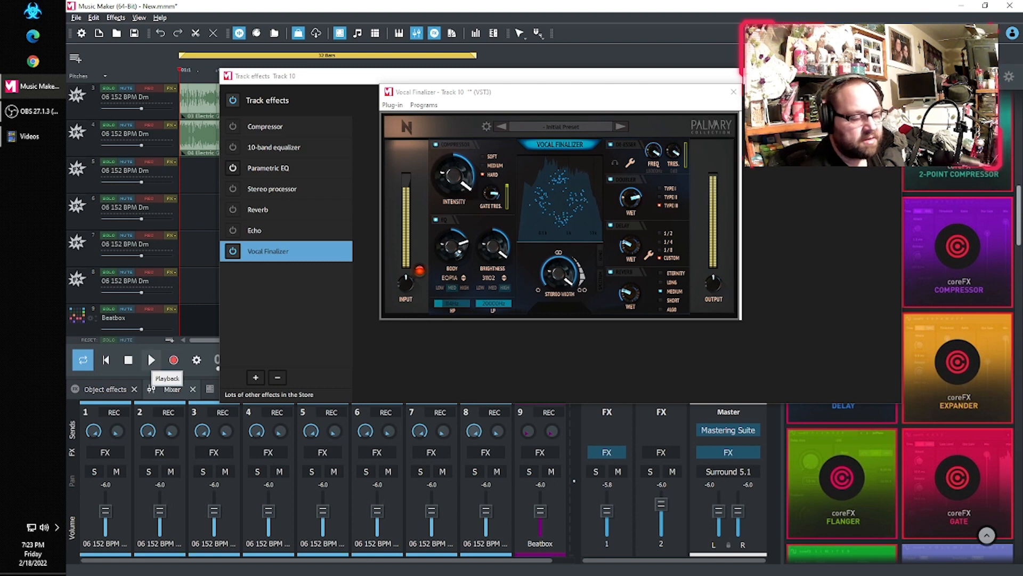
Play the mix once more through the adjusted effect, close the Vocal Finalizer window and reposition the track effects window
left_click(151, 360)
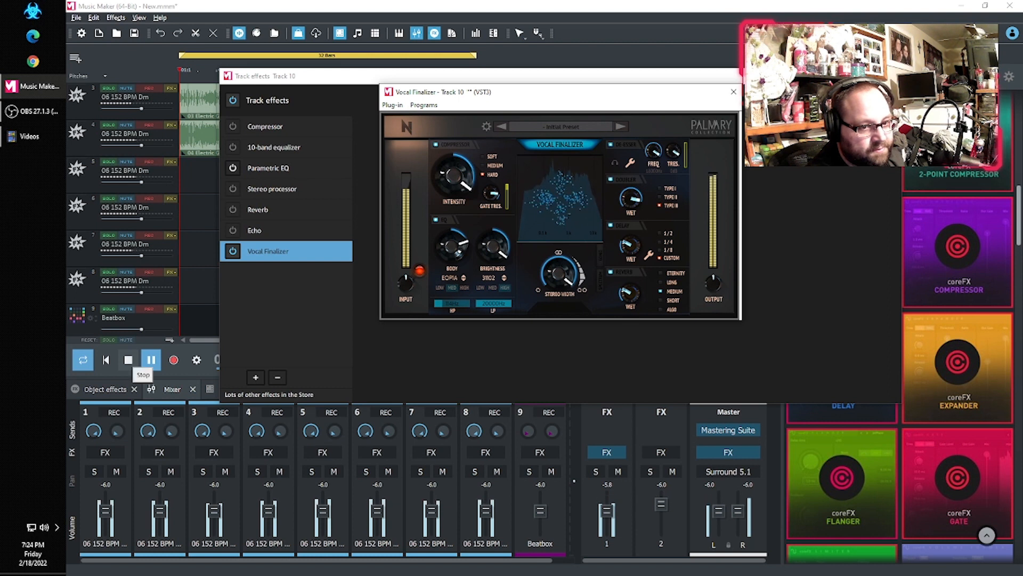
left_click(128, 360)
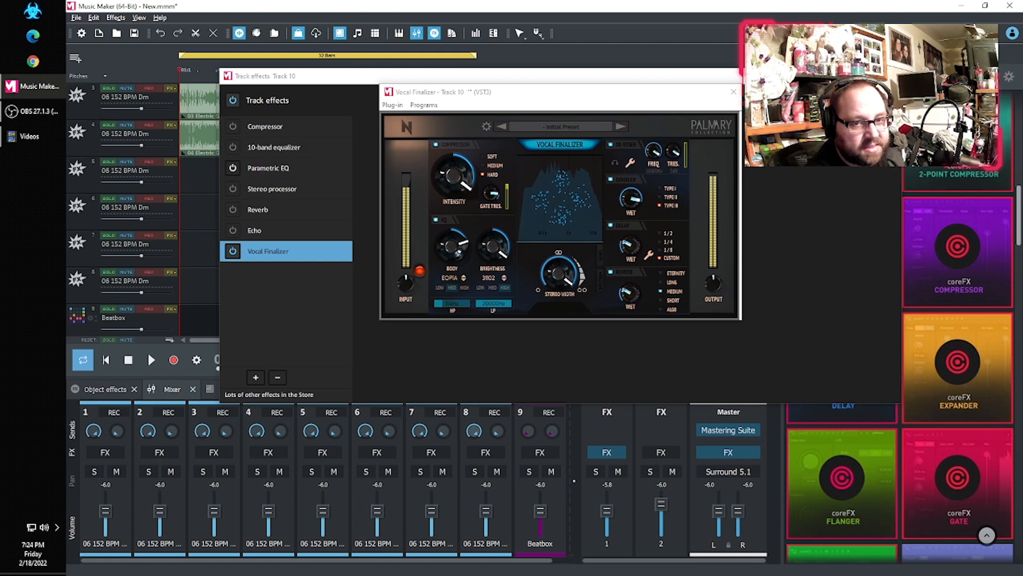
left_click(733, 92)
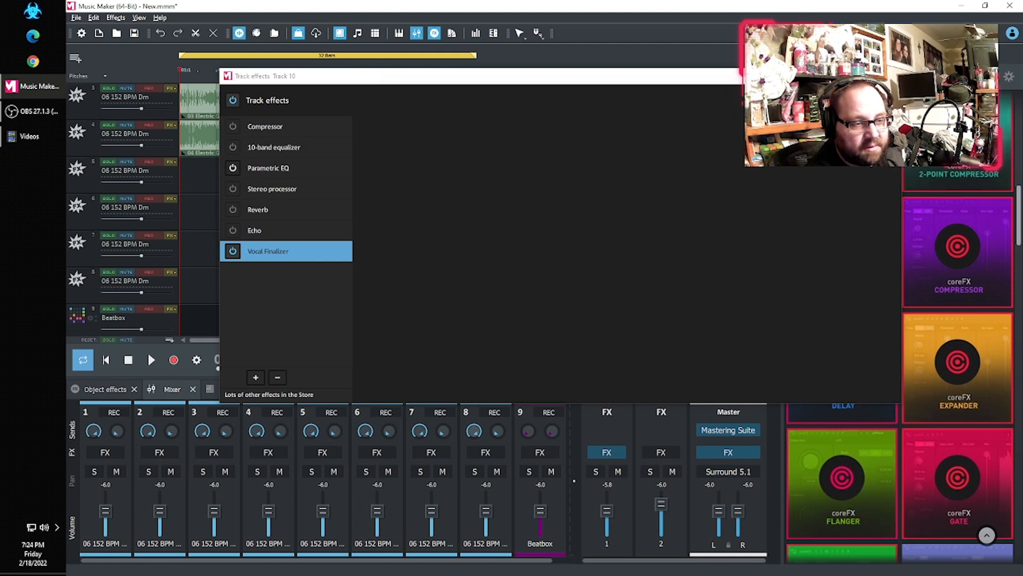
left_click_drag(605, 77, 543, 98)
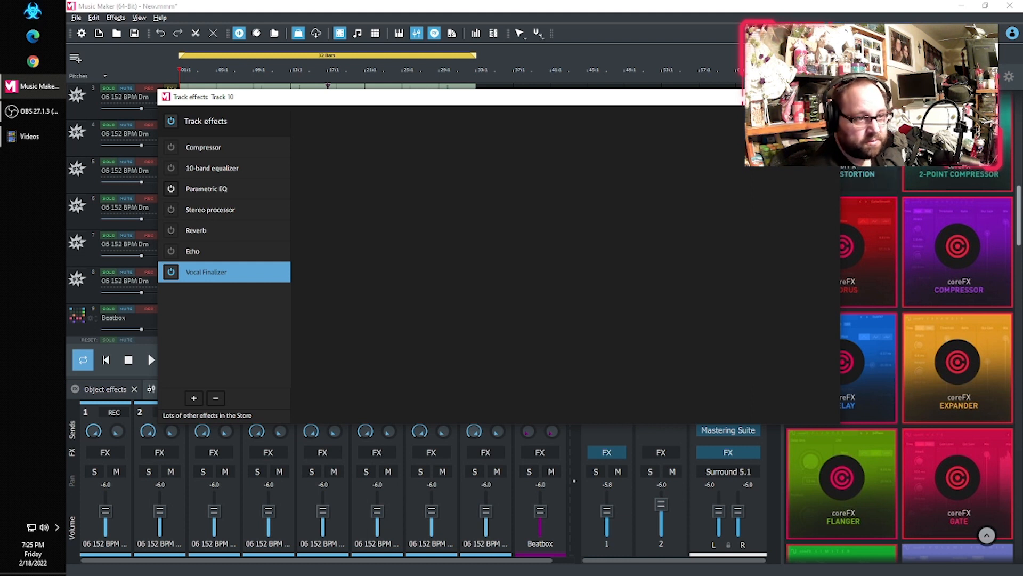
Close the track effects window and switch the Beatbox drum kit to Feel Good
left_click(828, 97)
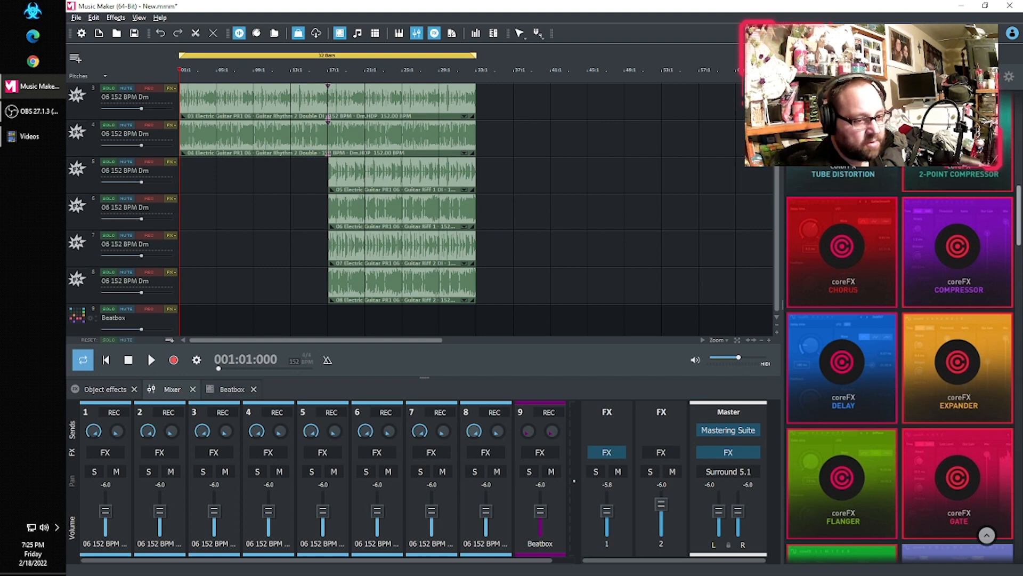
left_click(232, 389)
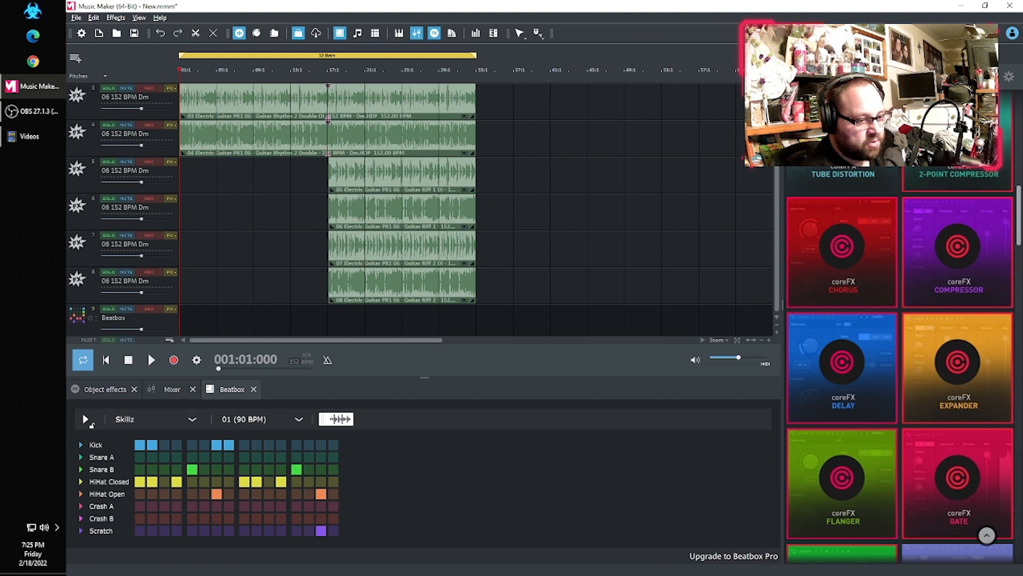
left_click(154, 419)
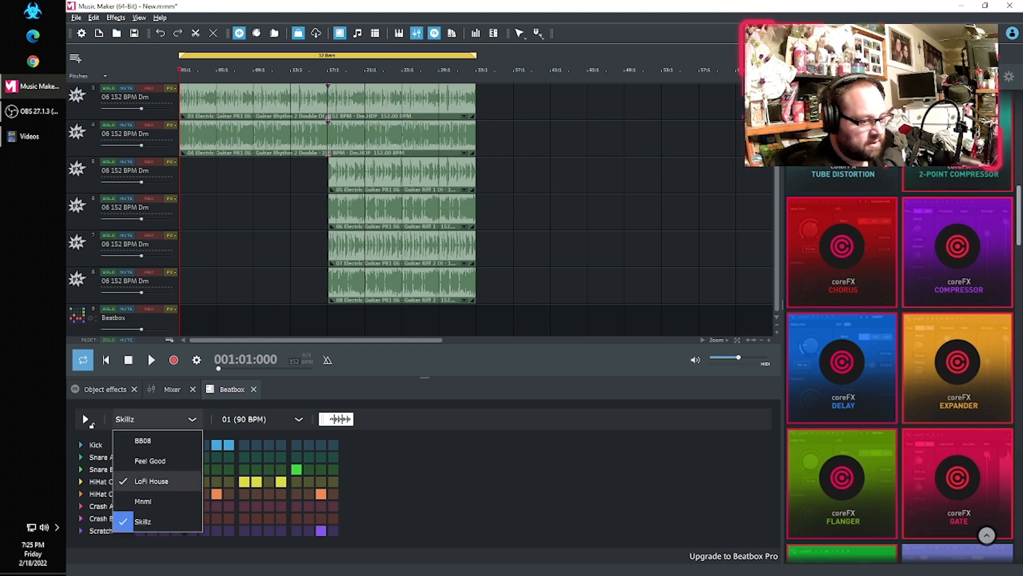
left_click(155, 419)
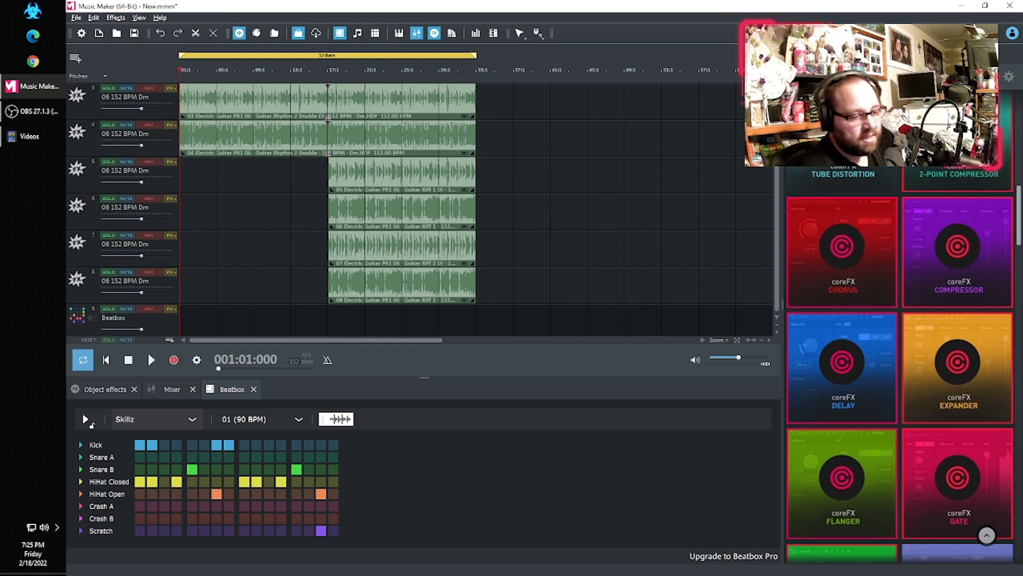
left_click(155, 419)
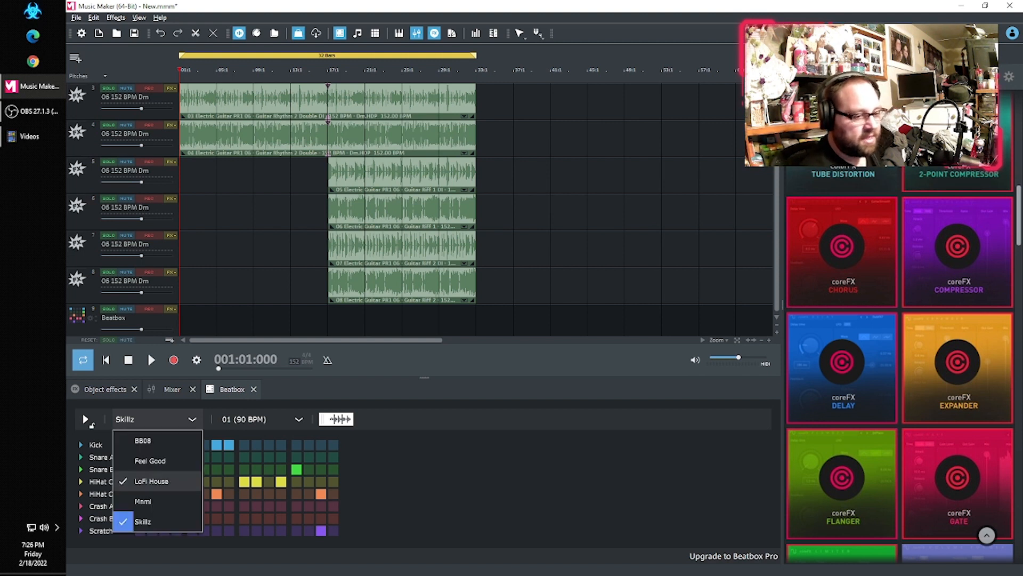
left_click(157, 419)
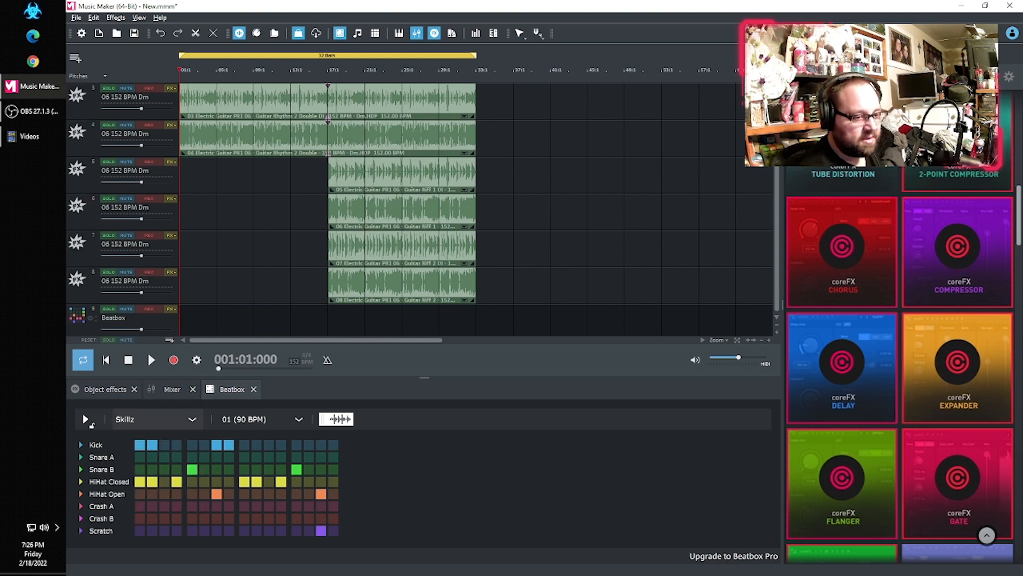
left_click(157, 419)
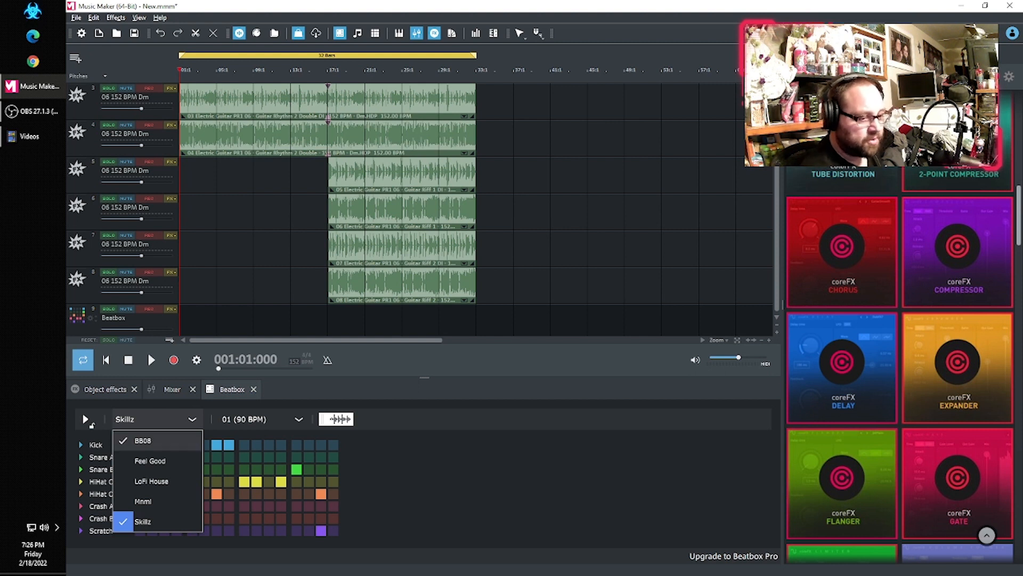
left_click(150, 460)
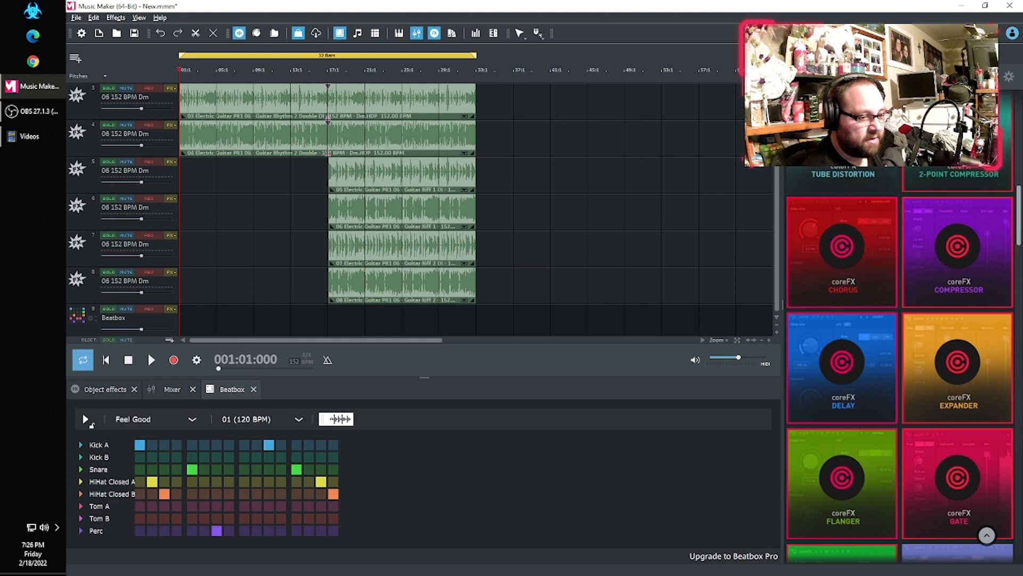
Load Beatbox pattern 05 (120 BPM) and add three Tom B hits and one Tom A hit to its grid
left_click(260, 419)
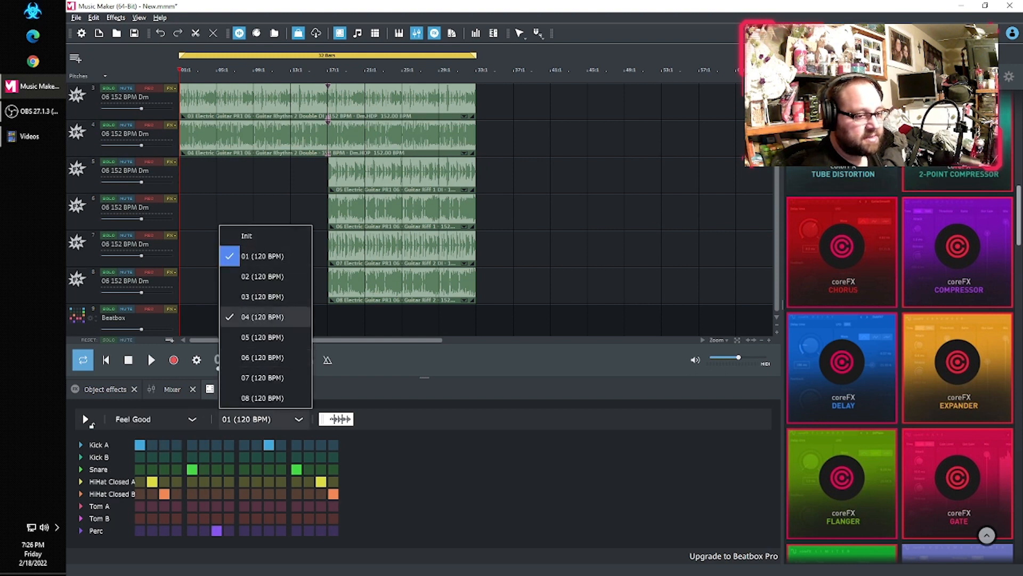
left_click(262, 336)
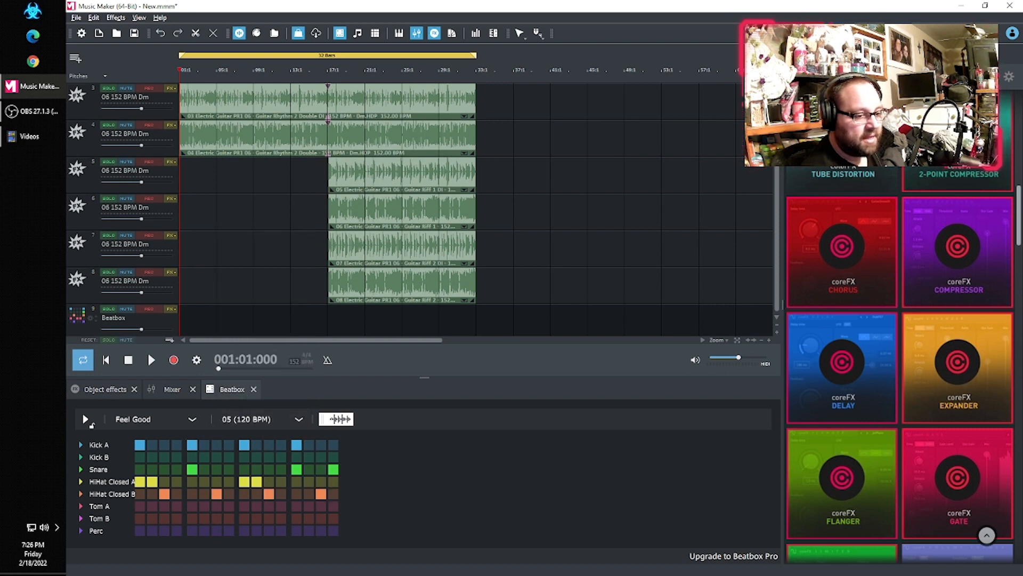
left_click(204, 518)
left_click(229, 518)
left_click(281, 505)
left_click(321, 518)
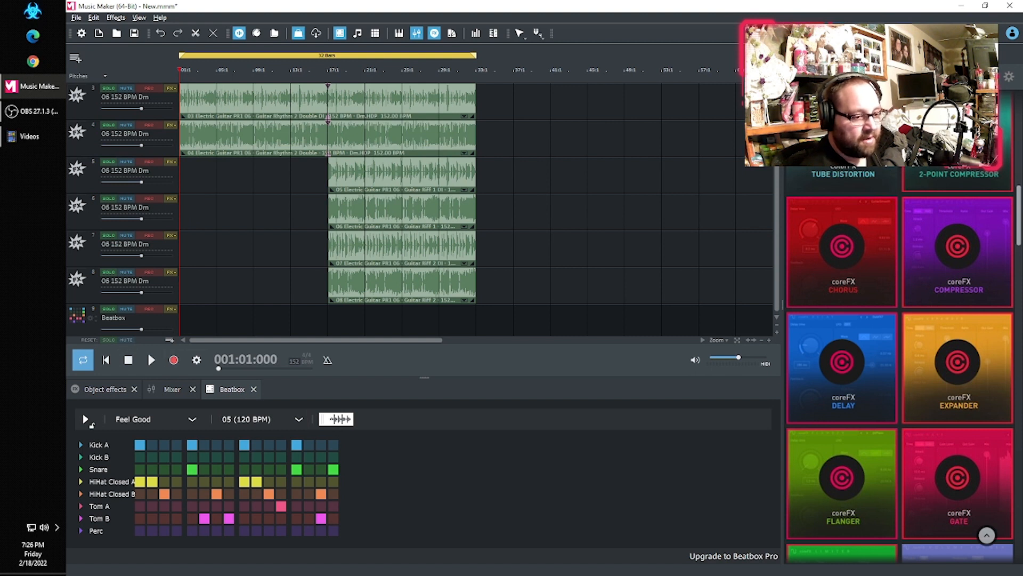
Load Beatbox pattern 01 (120 BPM) and briefly play the song to check whether the drums sound
left_click(256, 419)
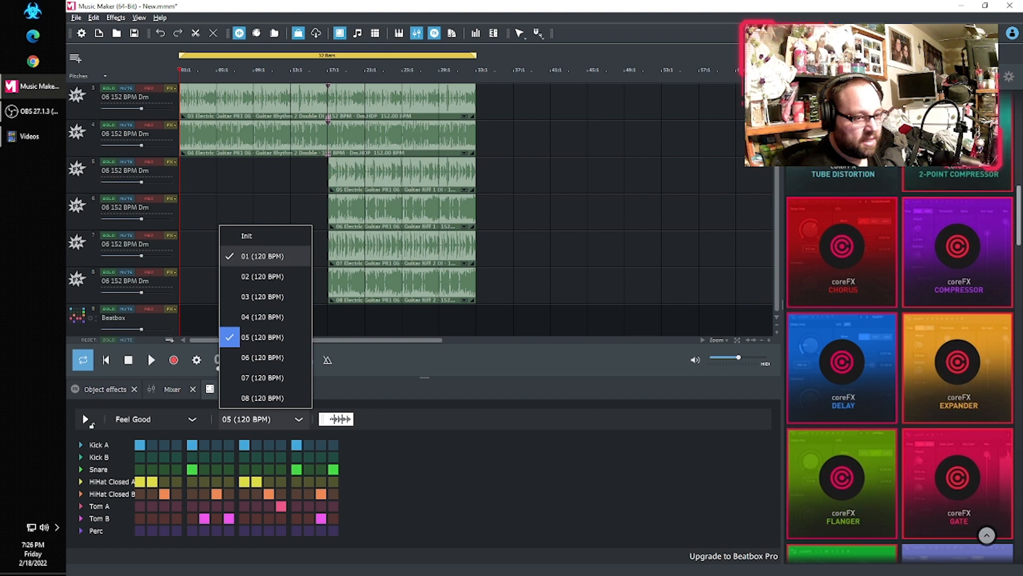
left_click(261, 256)
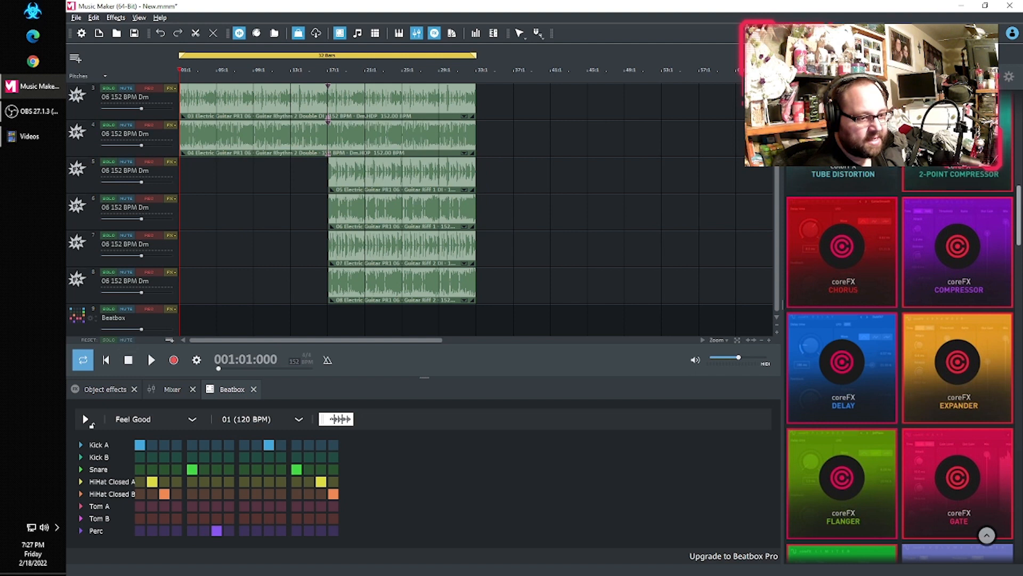
key("space")
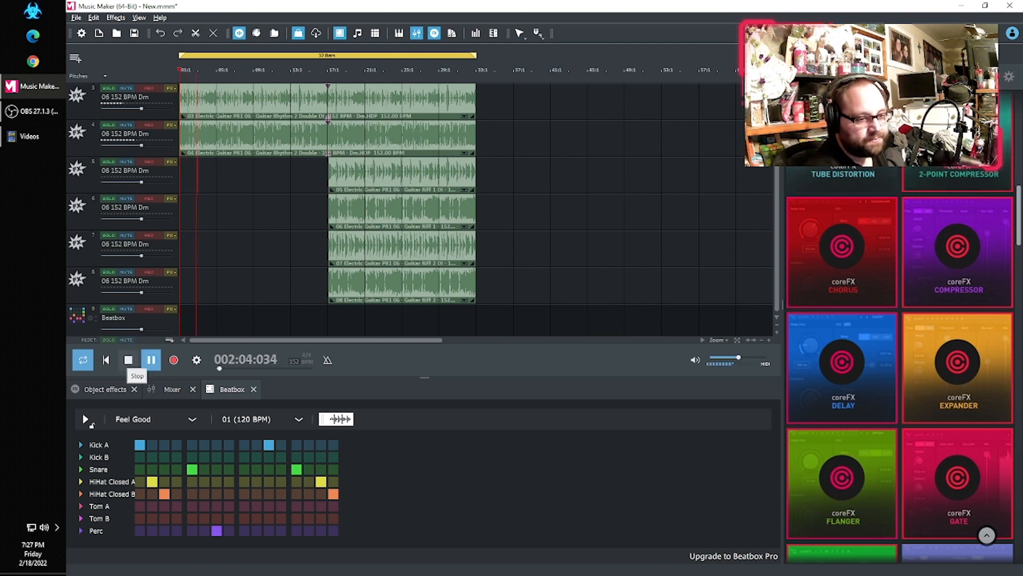
left_click(128, 359)
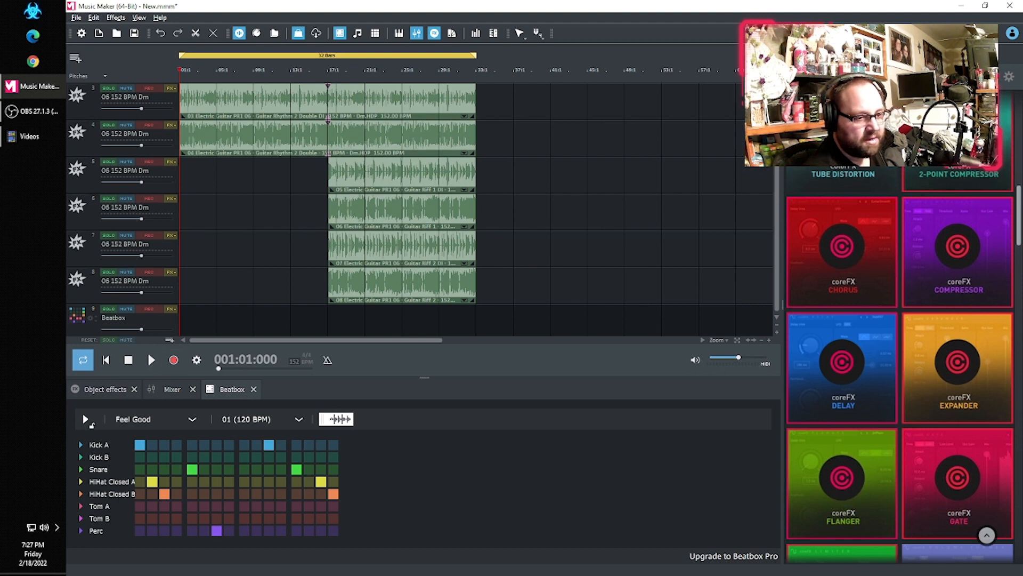
Load Beatbox pattern 08 (120 BPM), activate the Beatbox's own playback and listen to it together with the guitar tracks
left_click(260, 418)
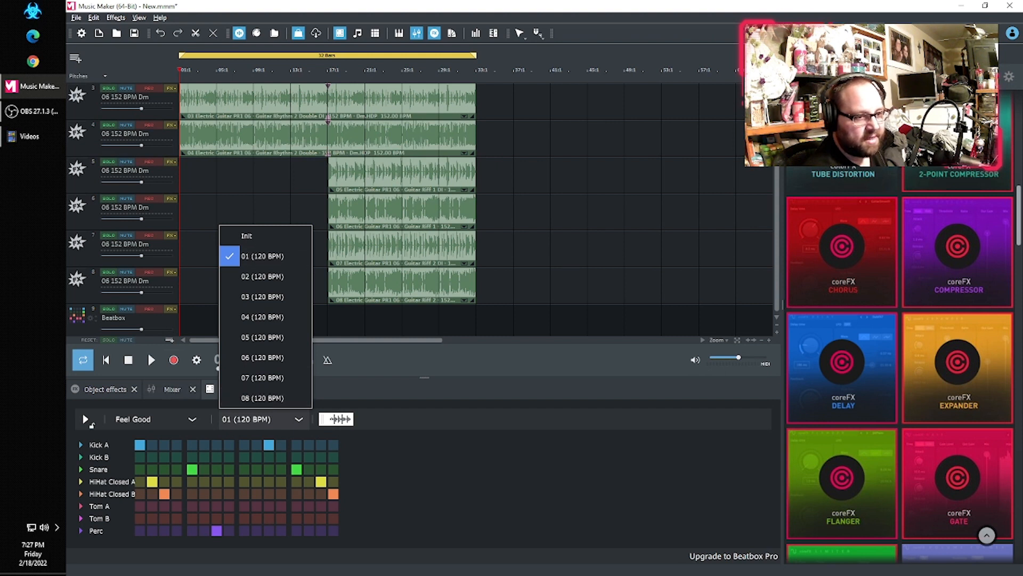
left_click(262, 398)
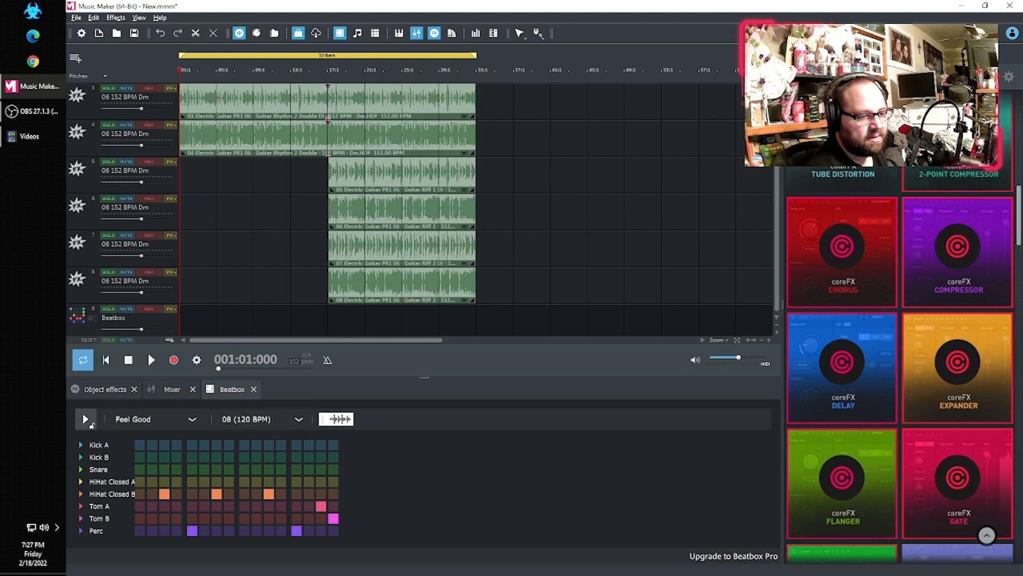
left_click(85, 419)
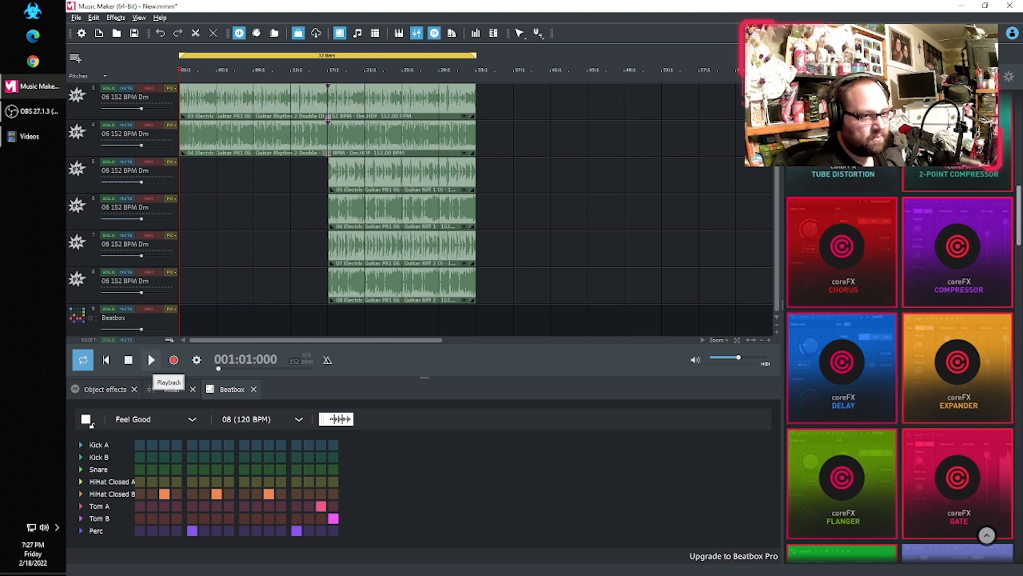
left_click(152, 360)
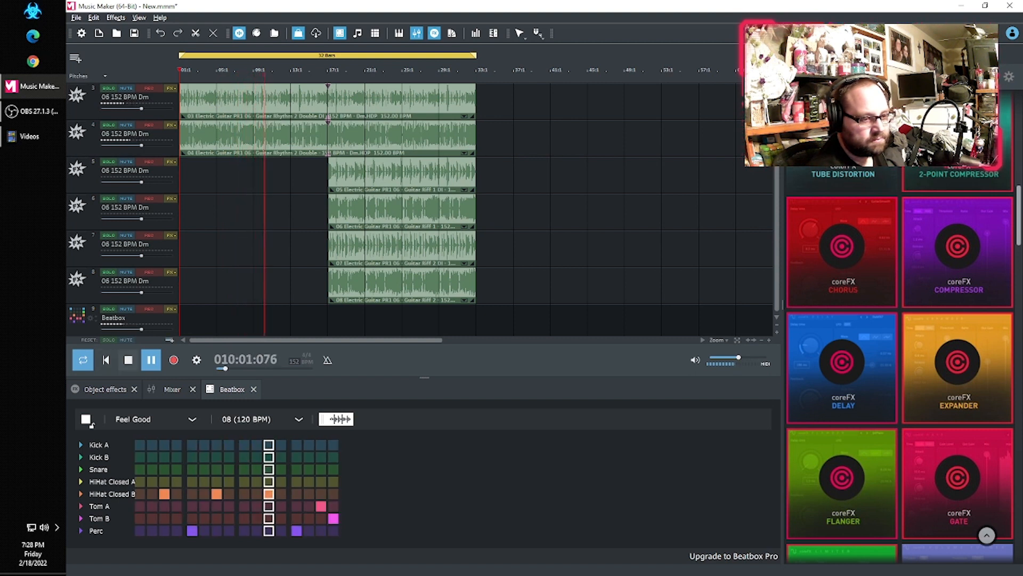
left_click(128, 361)
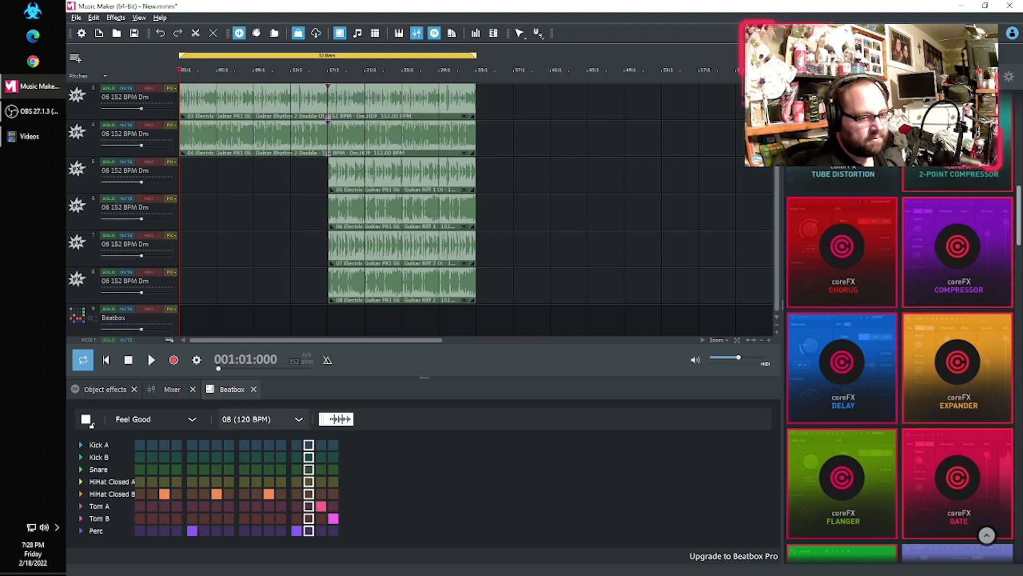
Change the Beatbox back to pattern 01 (120 BPM) and audition it with the guitars for a few bars
left_click(261, 419)
left_click(251, 236)
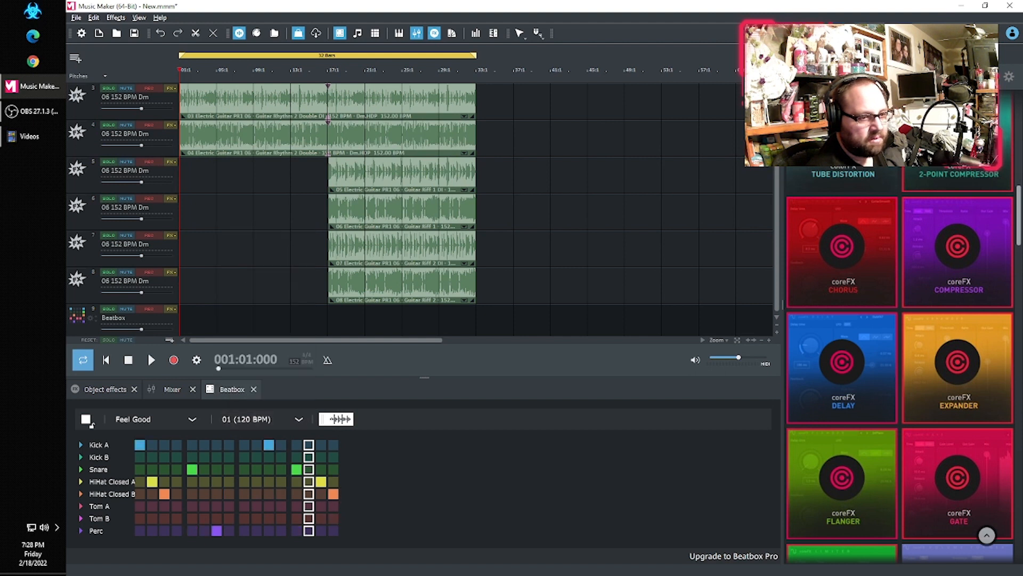
left_click(152, 360)
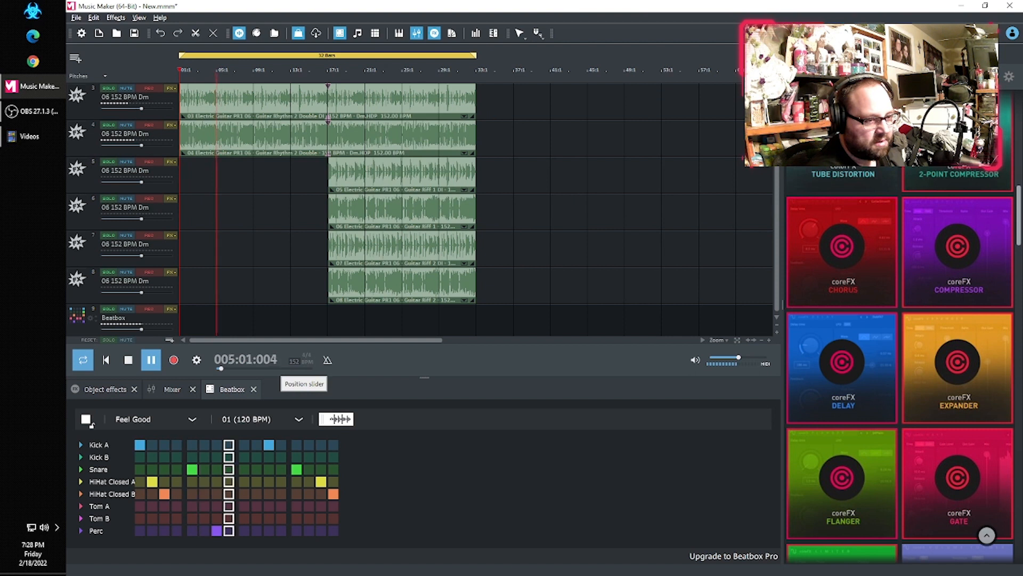
left_click(128, 360)
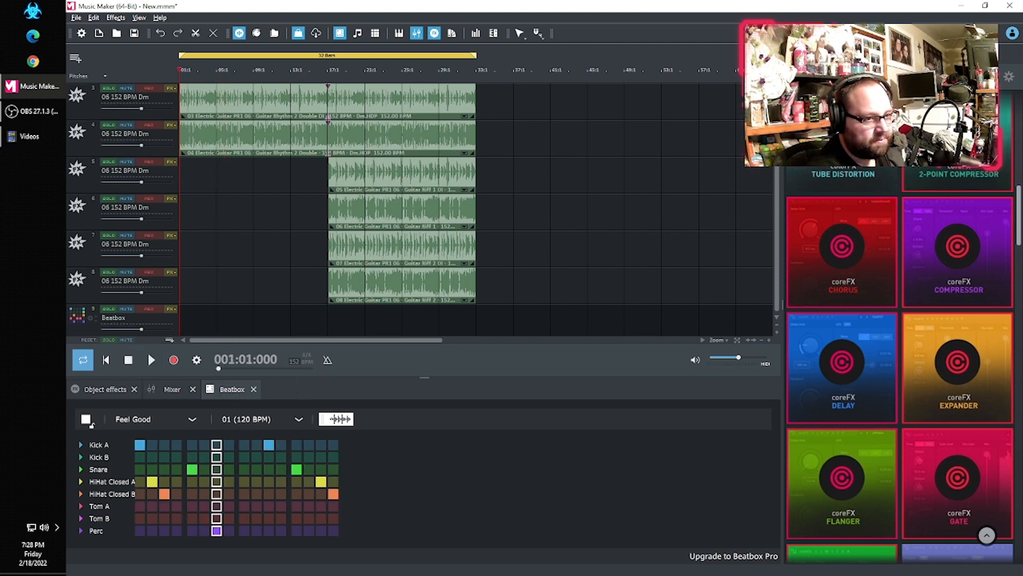
Place the playback marker at bar 9 and set the loop range to 16 bars, from bar 9 to bar 25
left_click(253, 70)
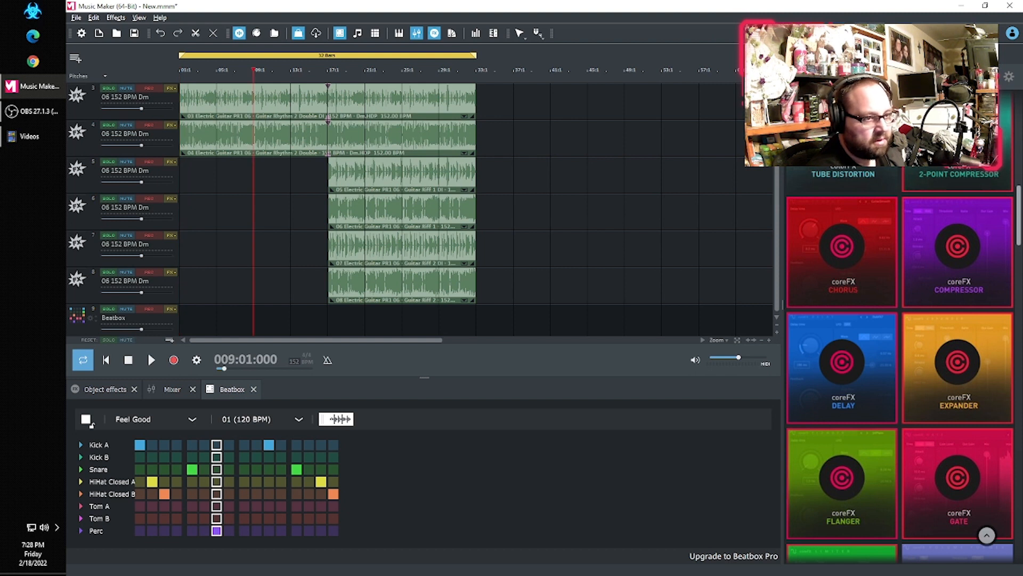
left_click_drag(180, 55, 253, 55)
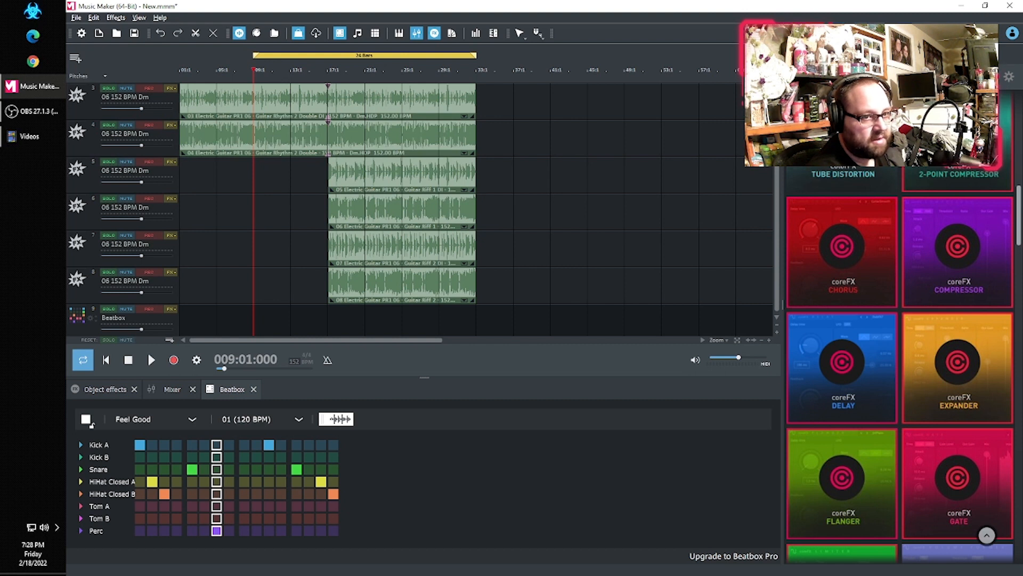
left_click_drag(476, 55, 402, 55)
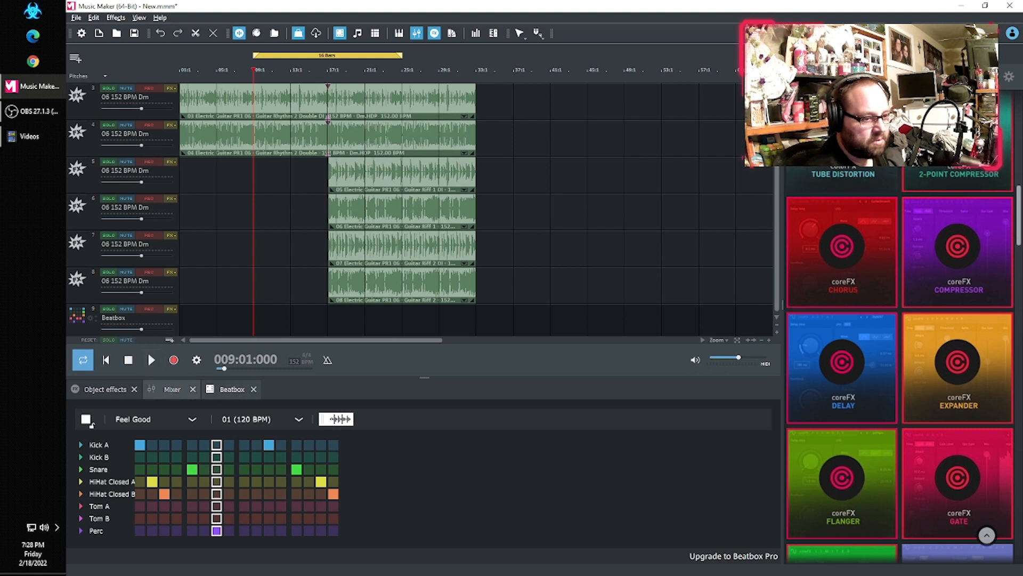
Switch the Beatbox between patterns 08 and 01 (120 BPM), leaving pattern 08 selected
left_click(277, 418)
left_click(235, 377)
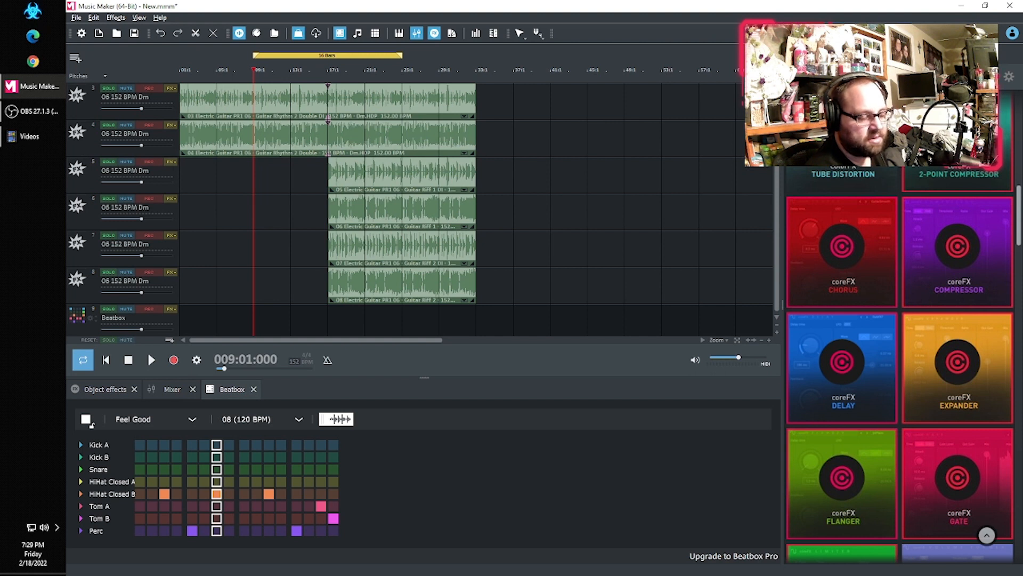
left_click(261, 419)
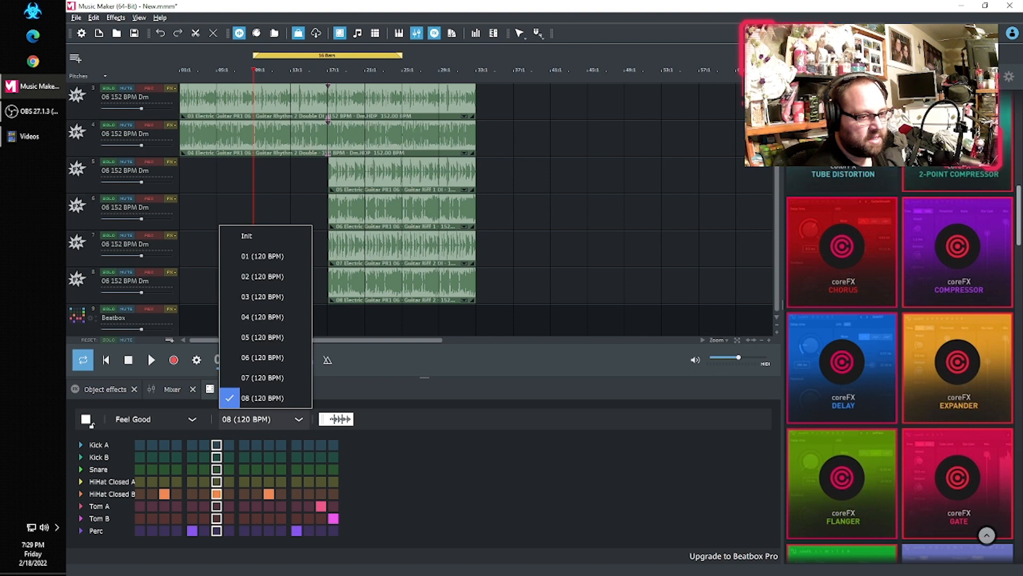
left_click(262, 255)
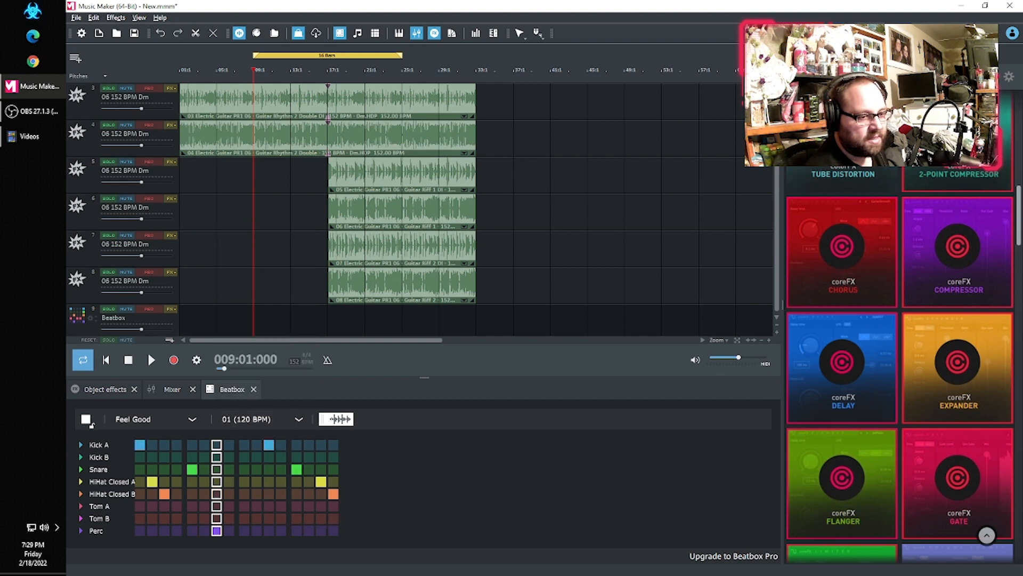
left_click(261, 419)
left_click(262, 396)
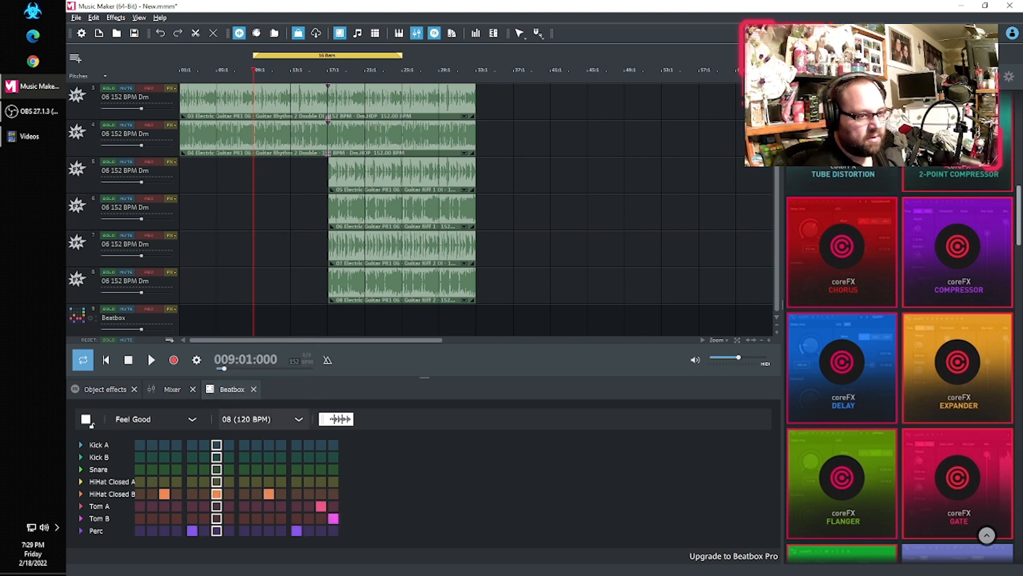
Play the loop from bar 9, change the Beatbox to pattern 01 (120 BPM) as the guitar riffs enter at bar 17, and stop playback
left_click(152, 359)
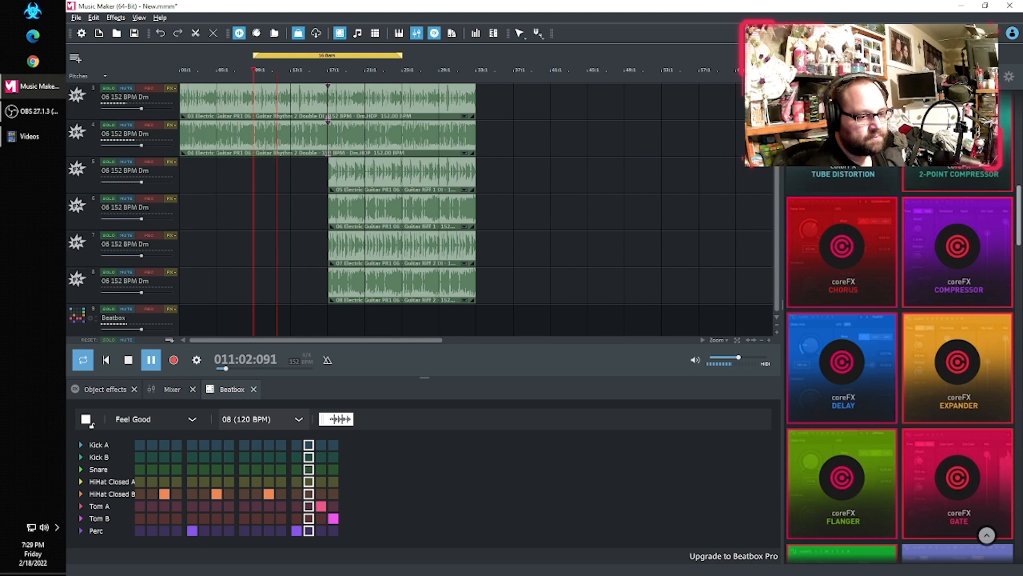
left_click(261, 419)
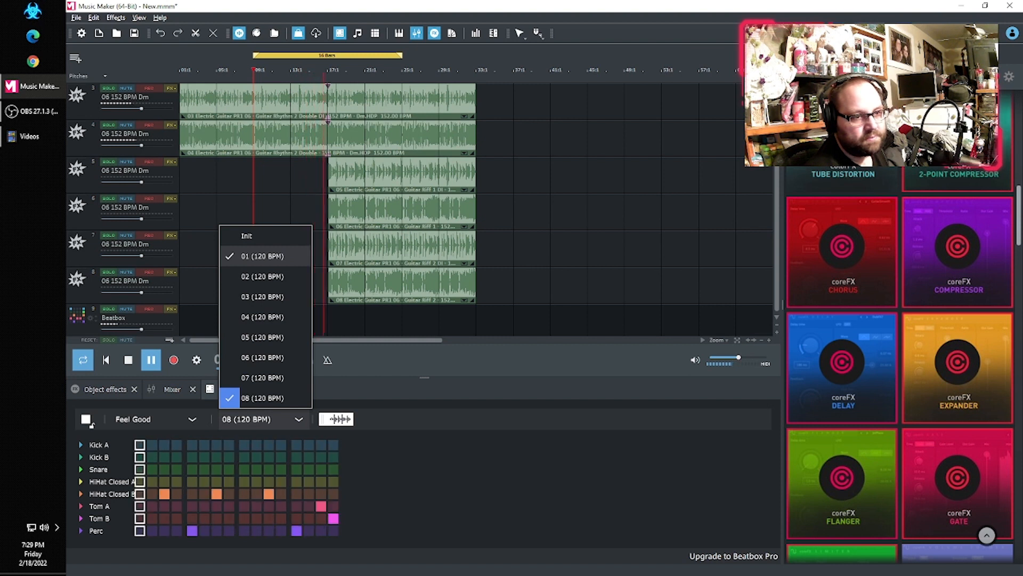
left_click(262, 257)
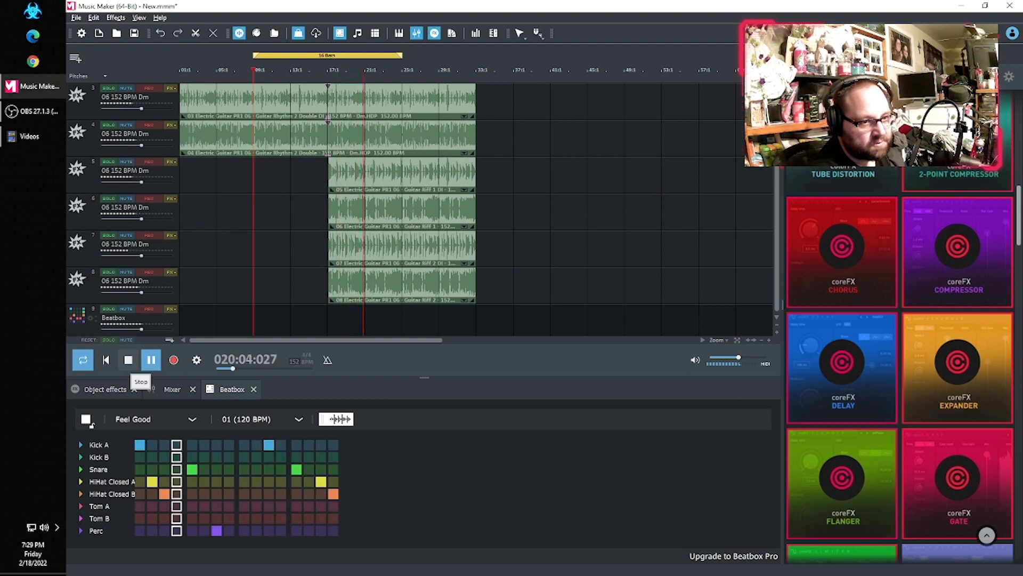
left_click(128, 360)
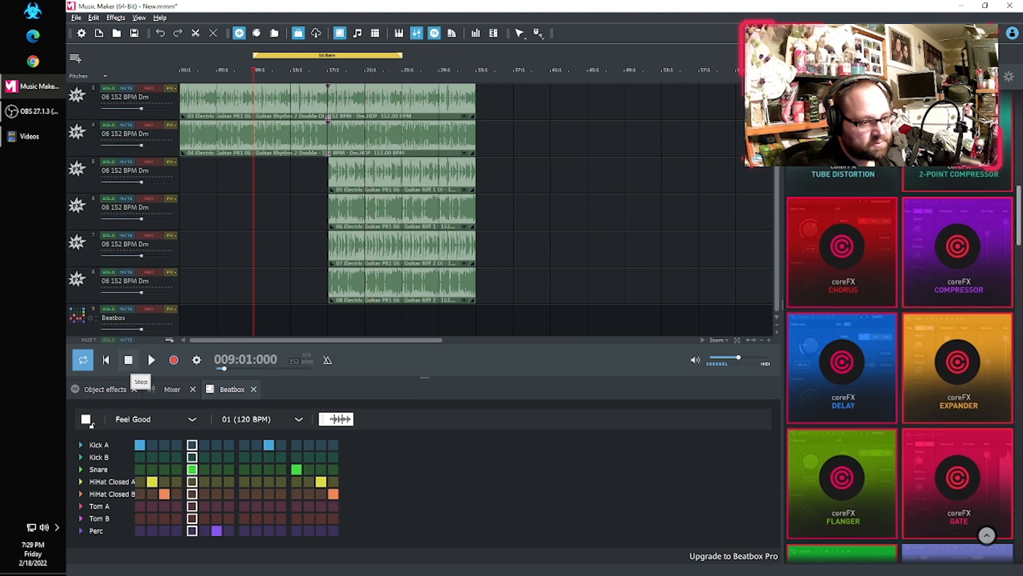